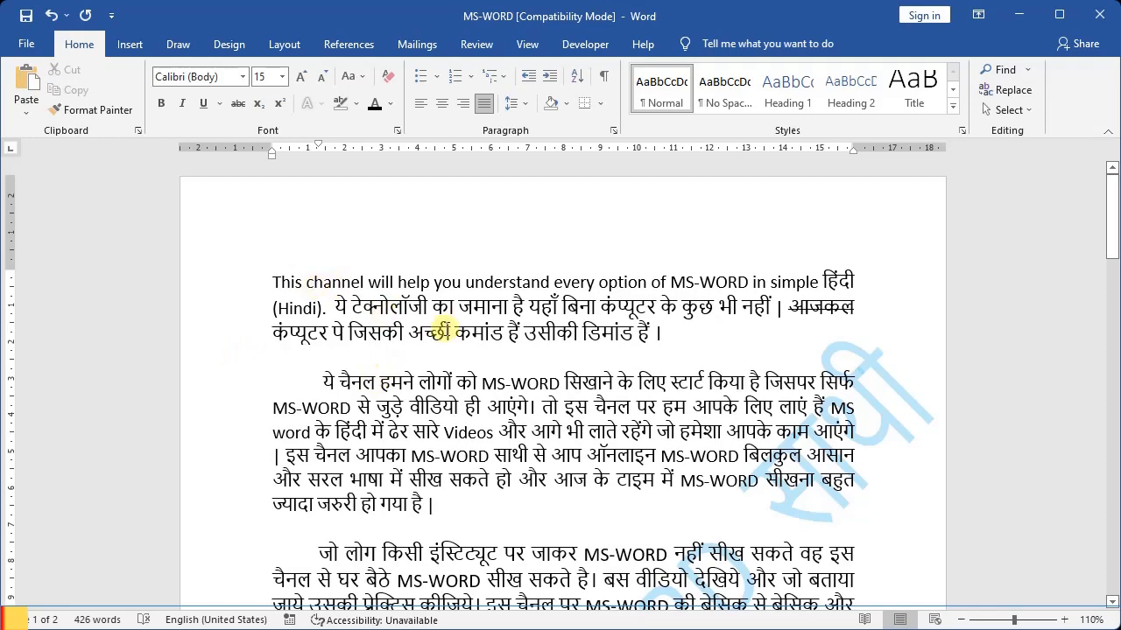
Make the paragraph beginning "Video provides a powerful way" bold and italic
scroll(446, 330, down, 3)
scroll(446, 330, down, 7)
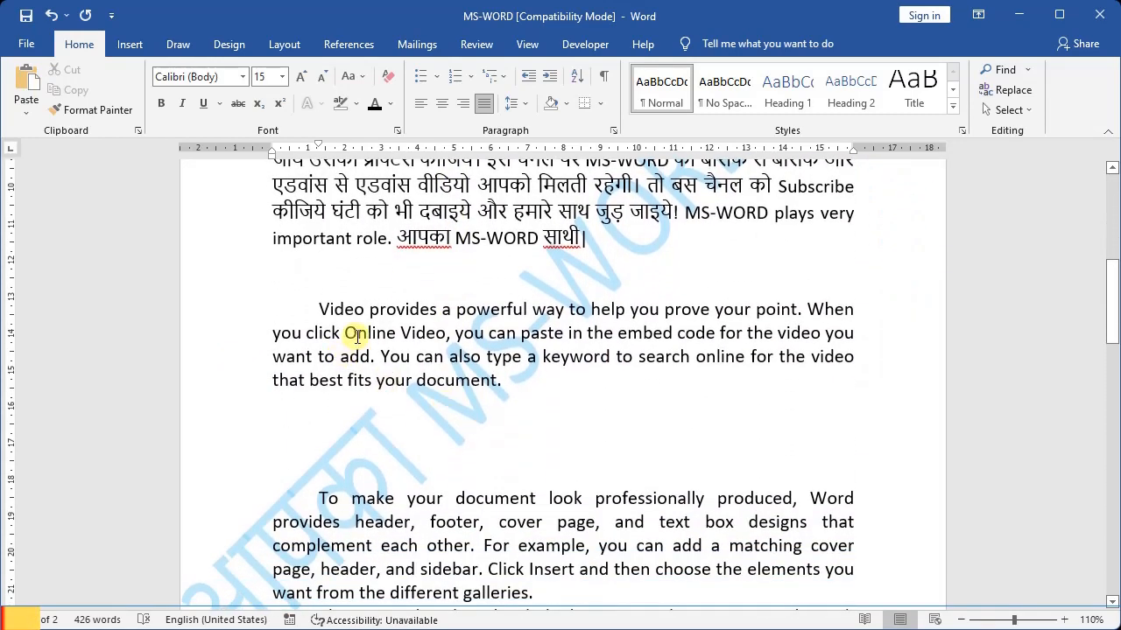
click(315, 294)
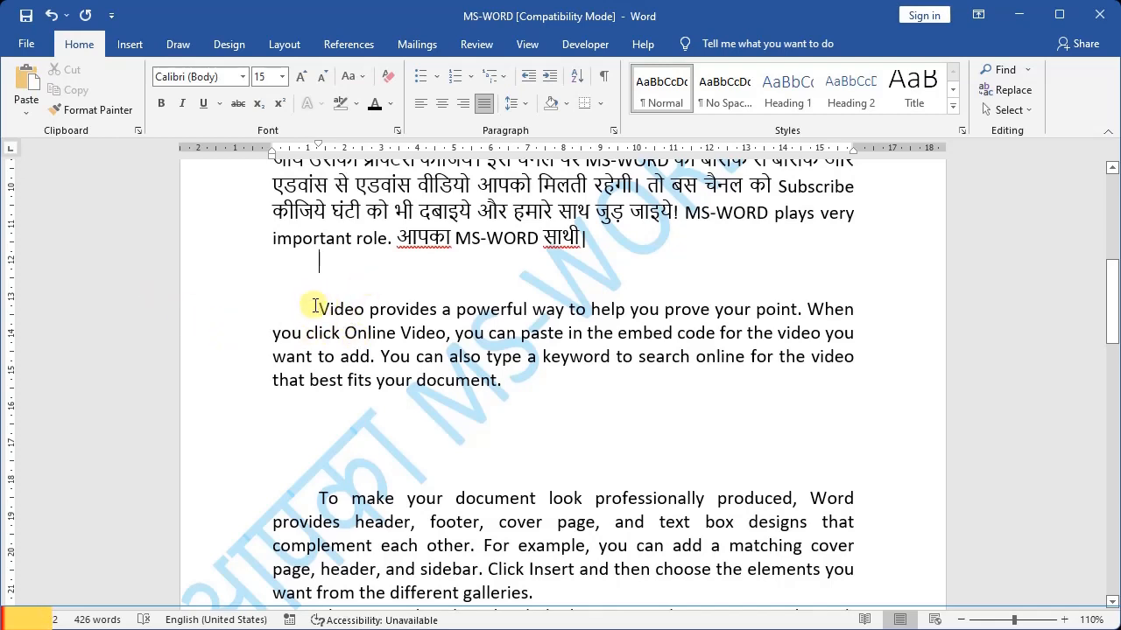
drag(315, 306, 501, 368)
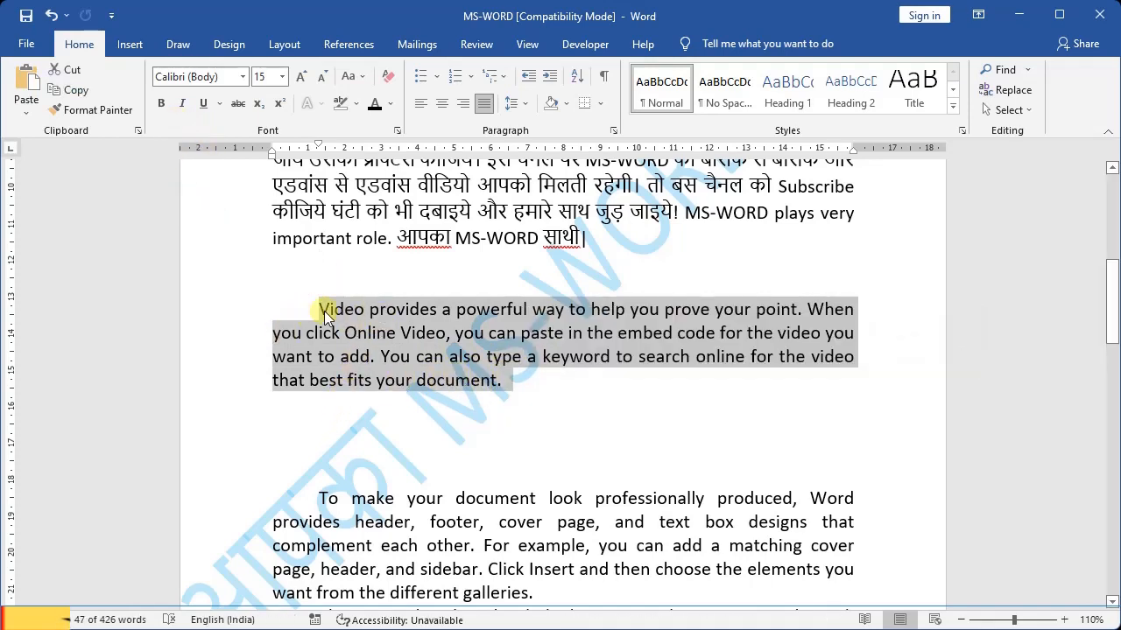
click(169, 105)
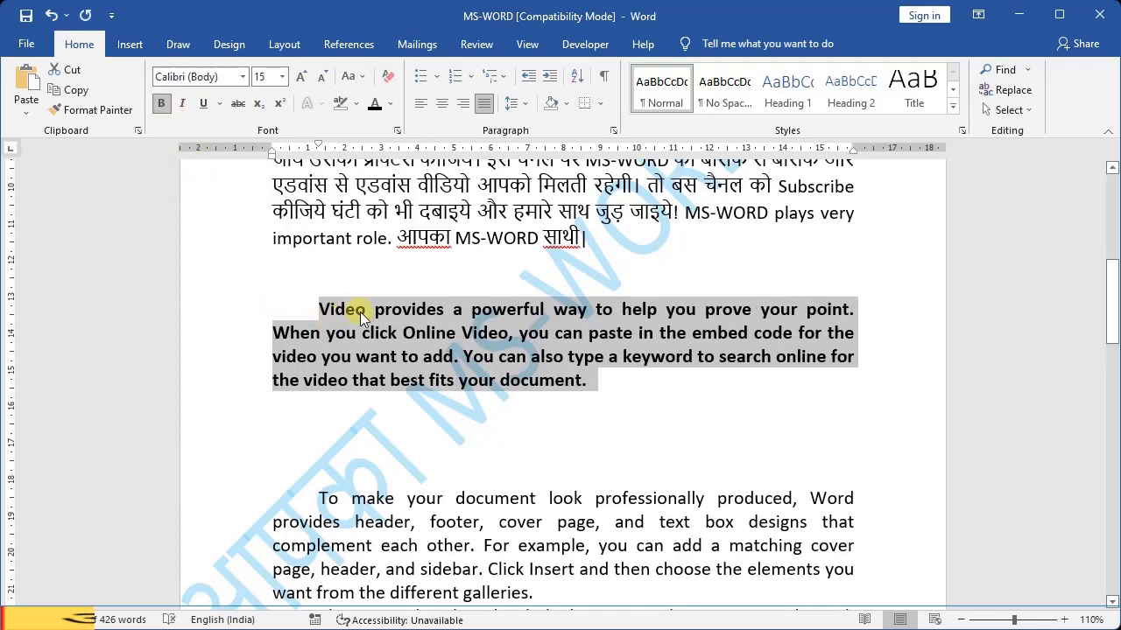
click(181, 106)
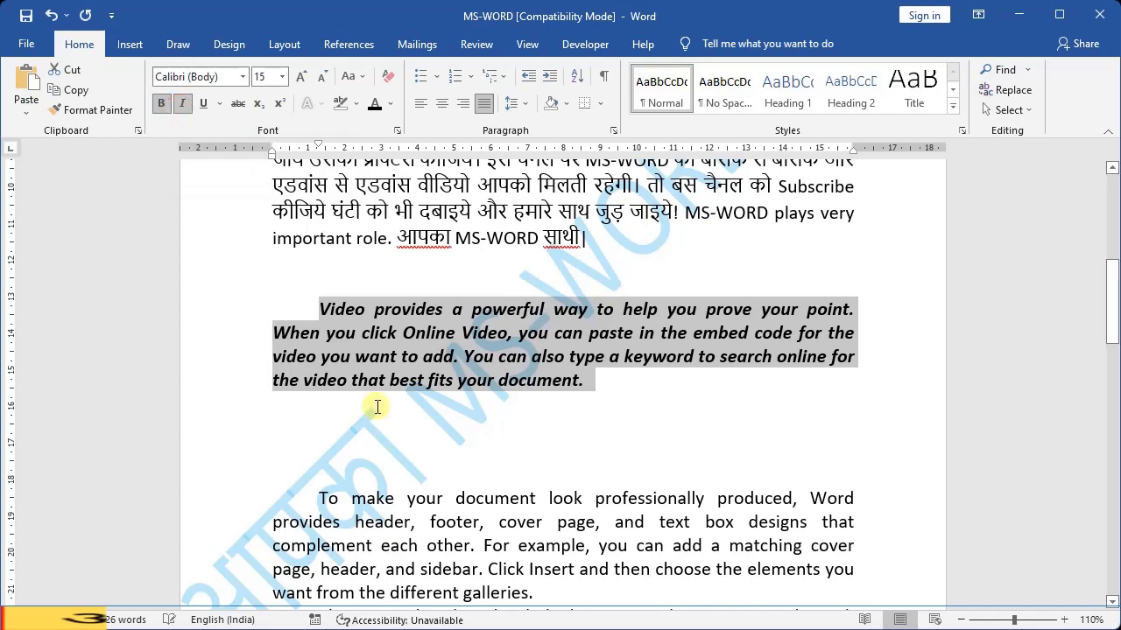
Underline the "Video provides" paragraph with a single solid line in the Automatic underline color
click(201, 106)
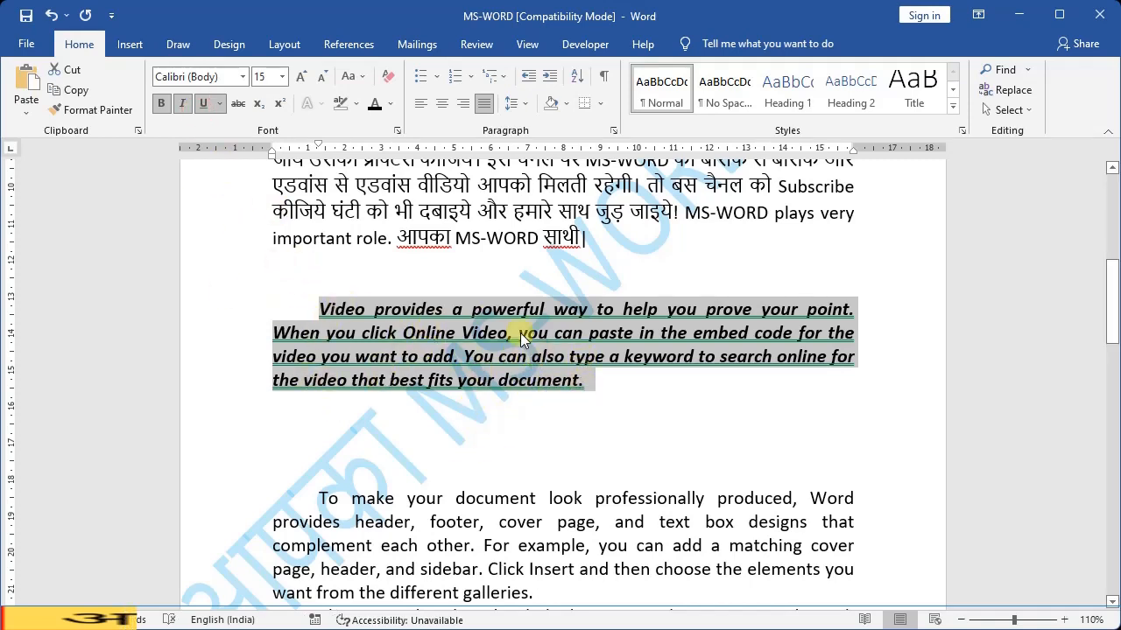
click(221, 103)
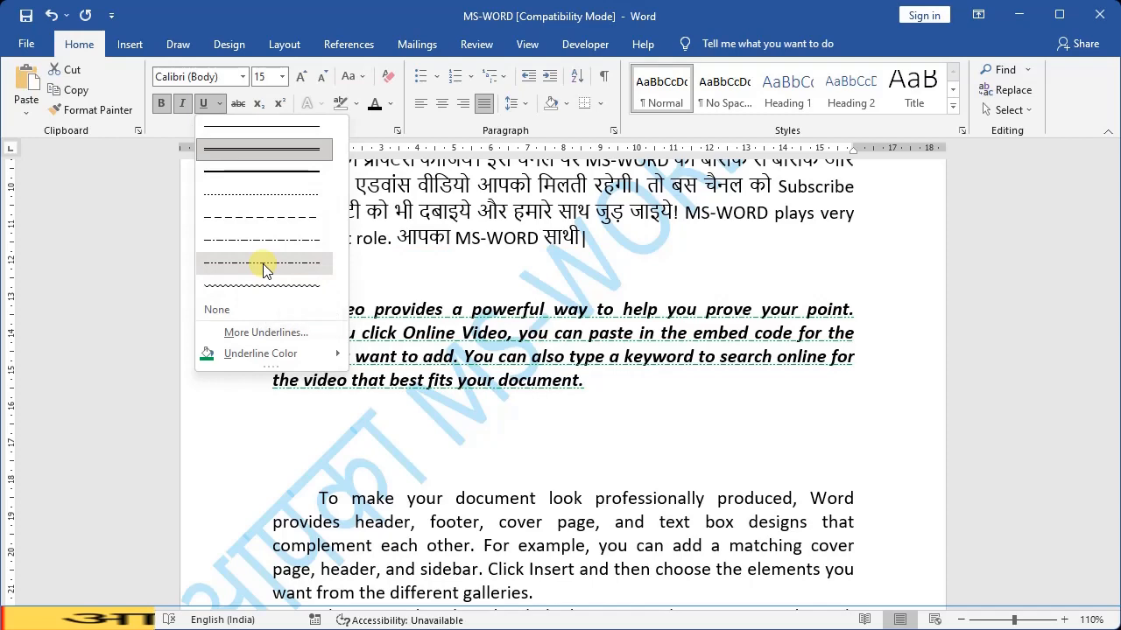
mouse_move(260, 356)
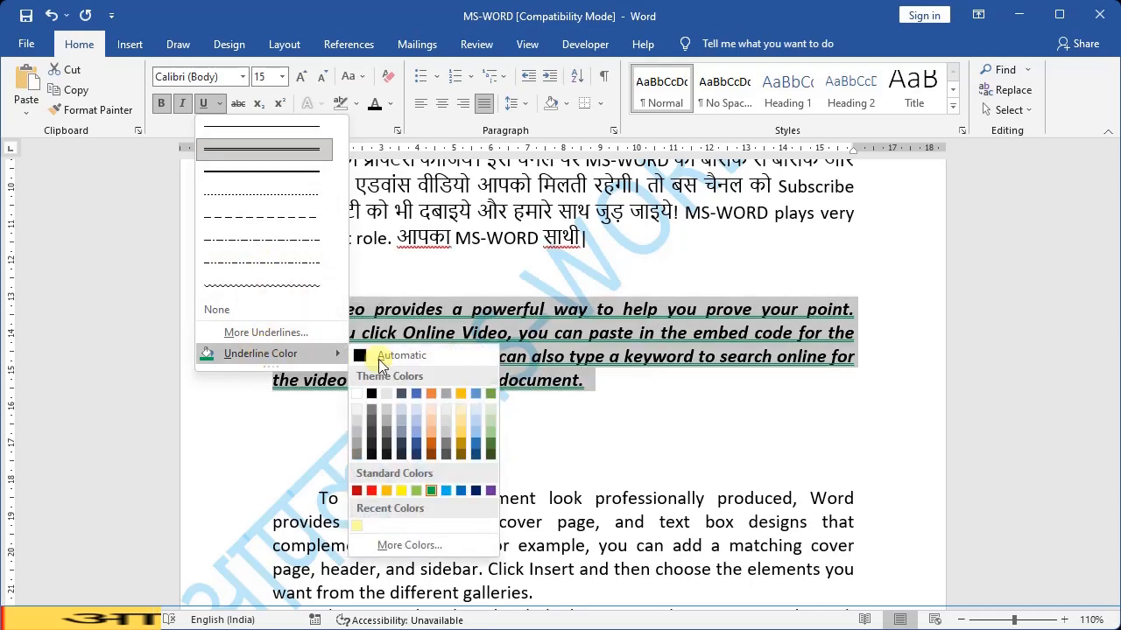
click(272, 128)
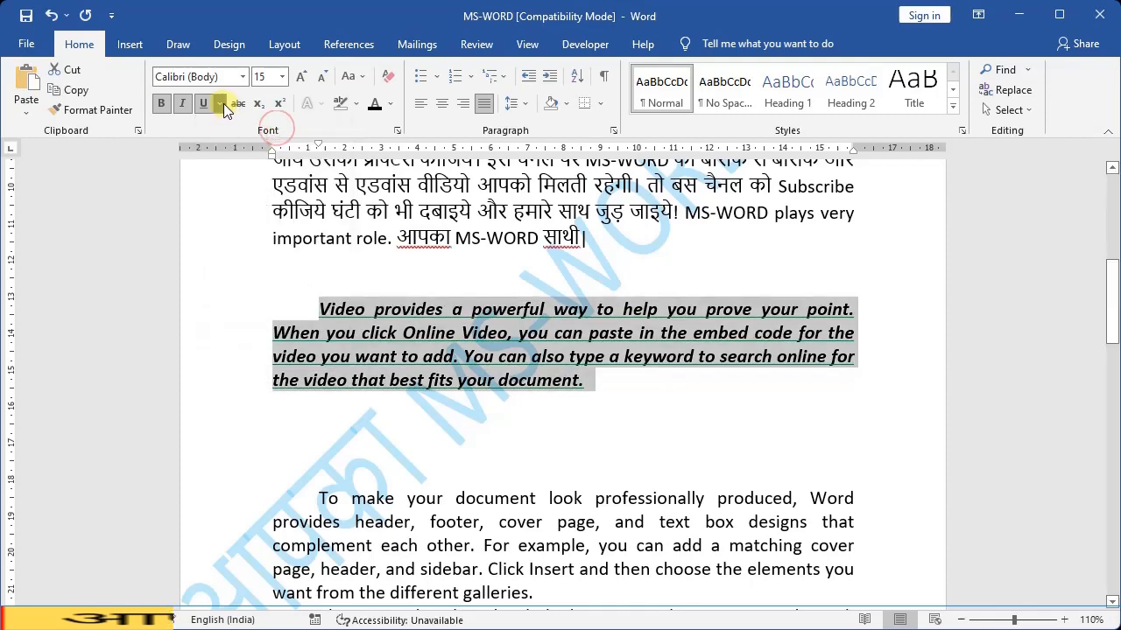
click(219, 104)
mouse_move(342, 351)
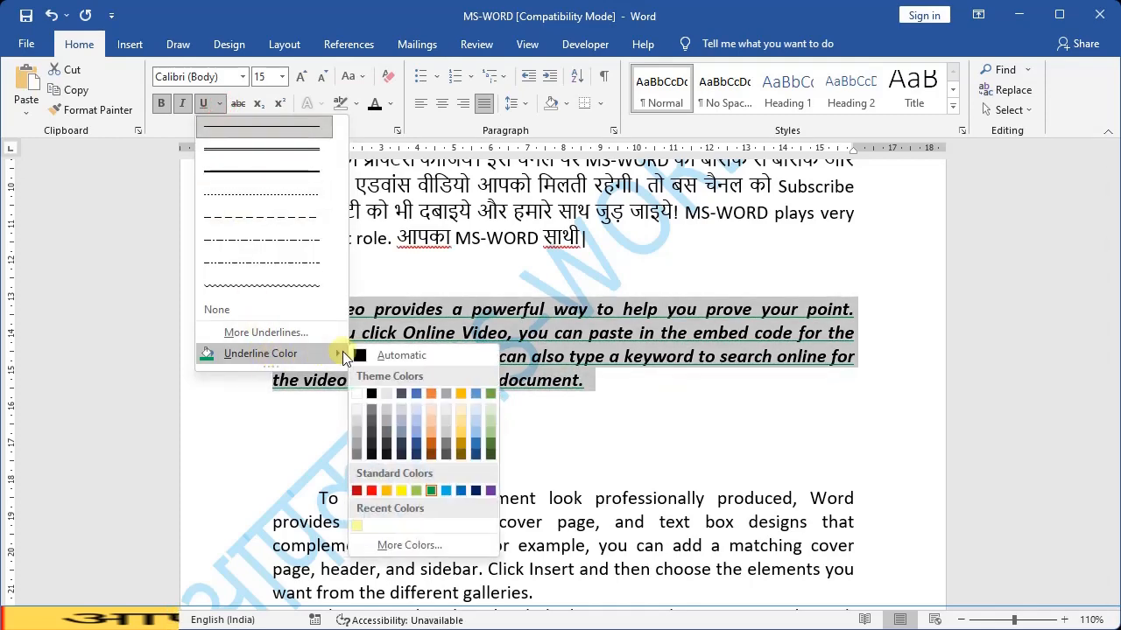
click(377, 356)
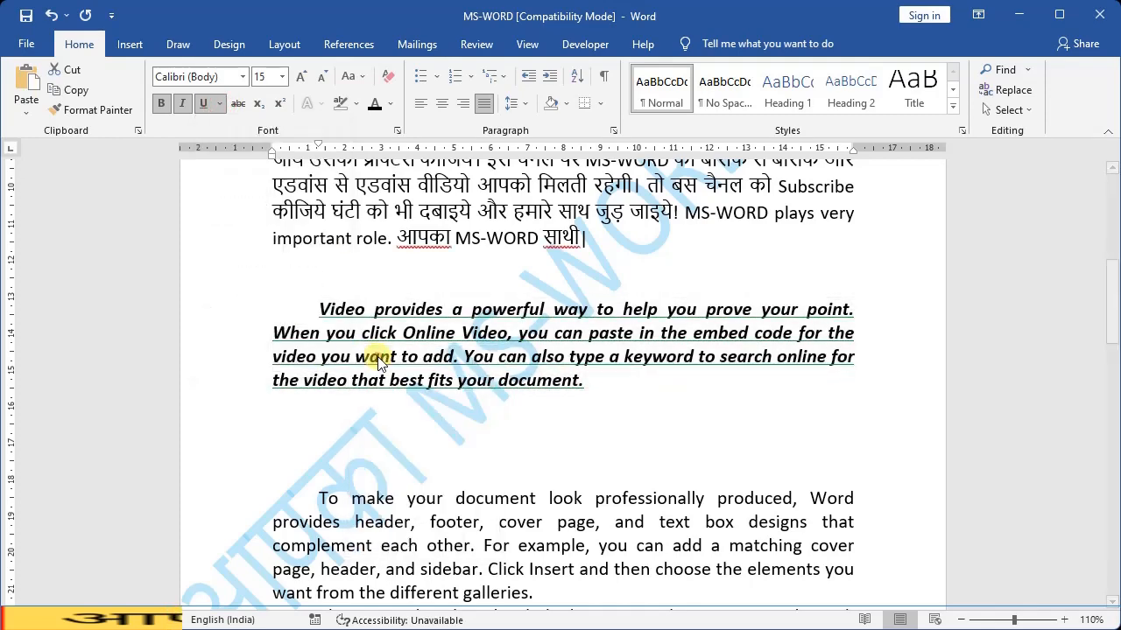
click(621, 433)
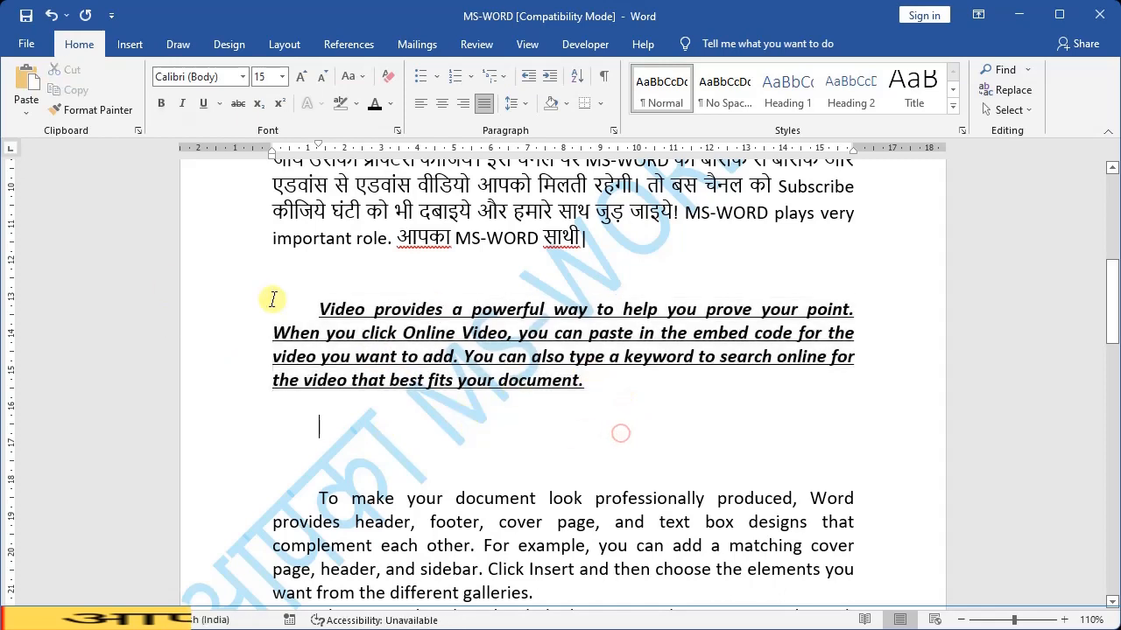
Try the Wingdings font on the whole "Video provides" paragraph
drag(289, 307, 578, 372)
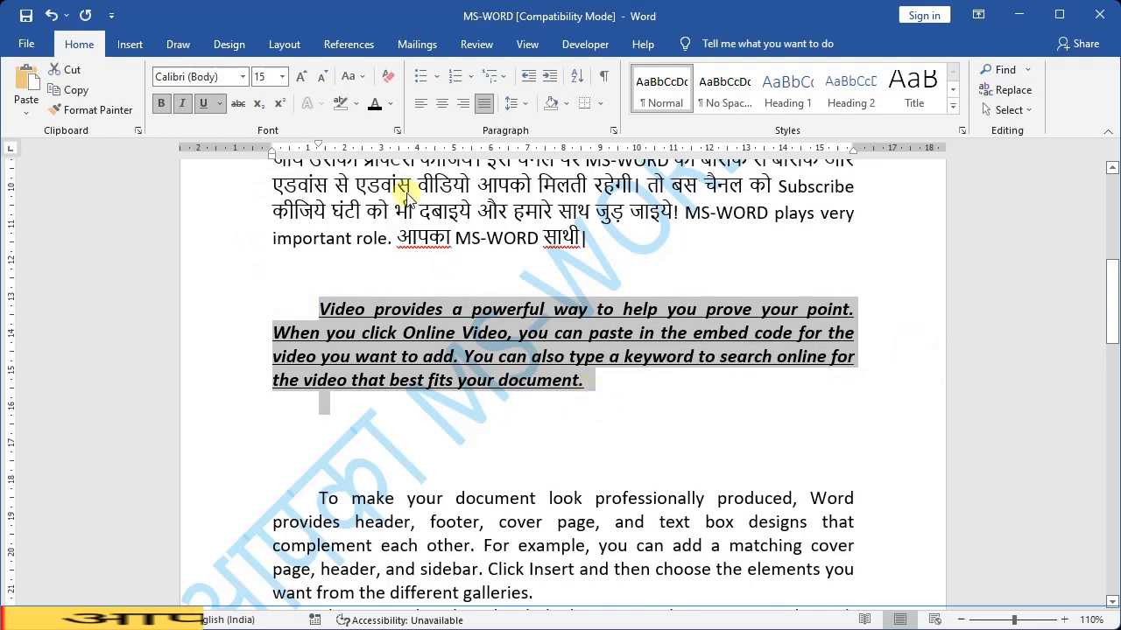
click(243, 77)
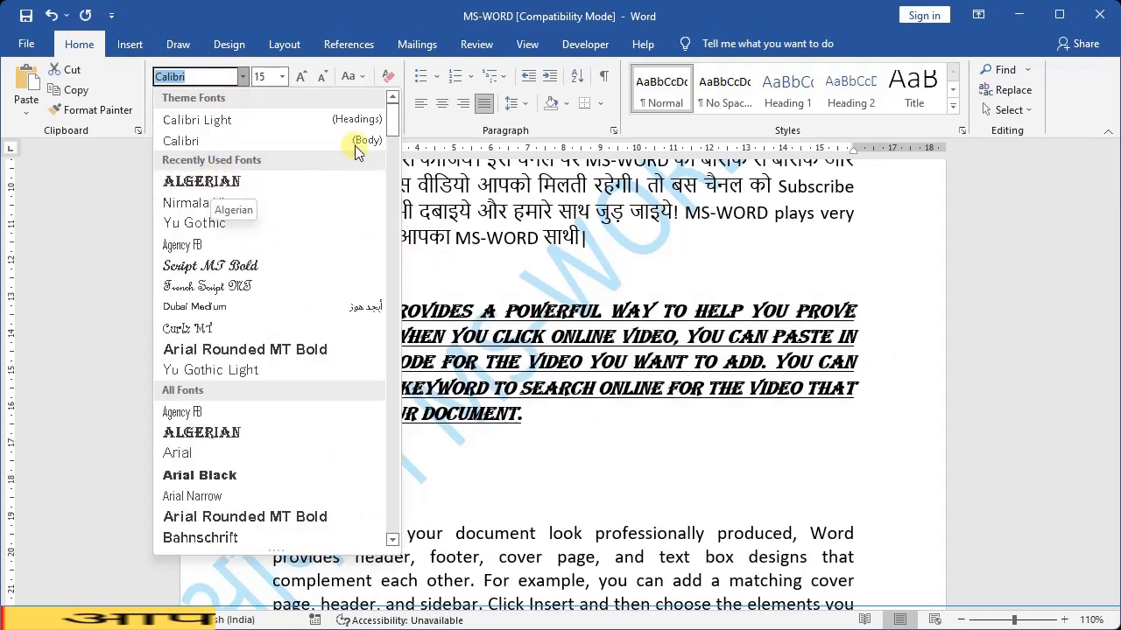
drag(391, 128, 395, 518)
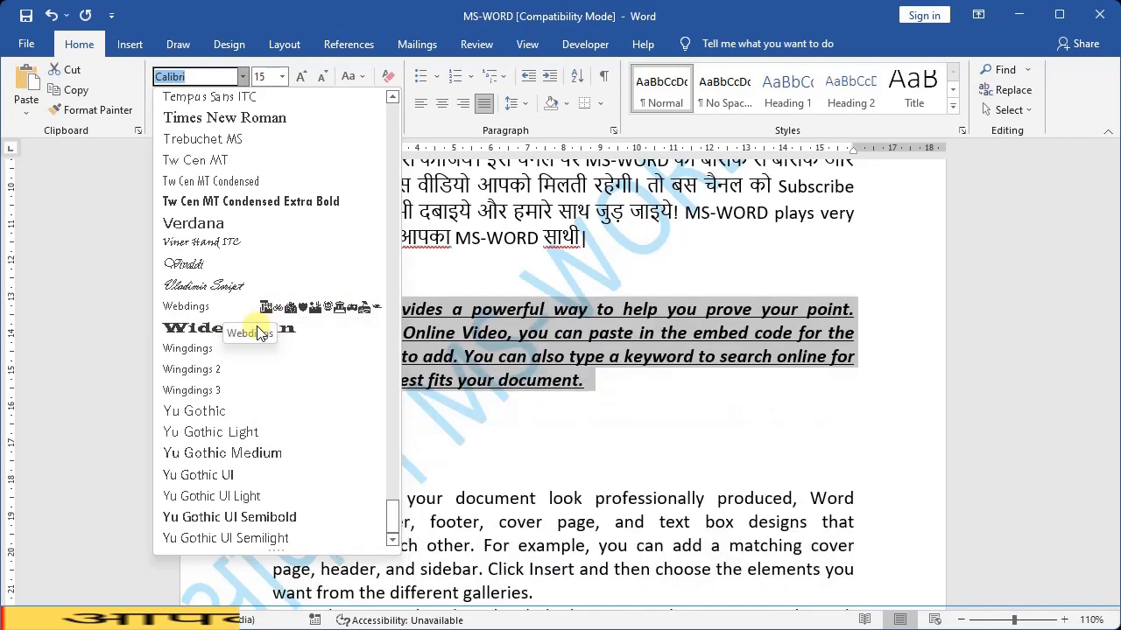
click(210, 354)
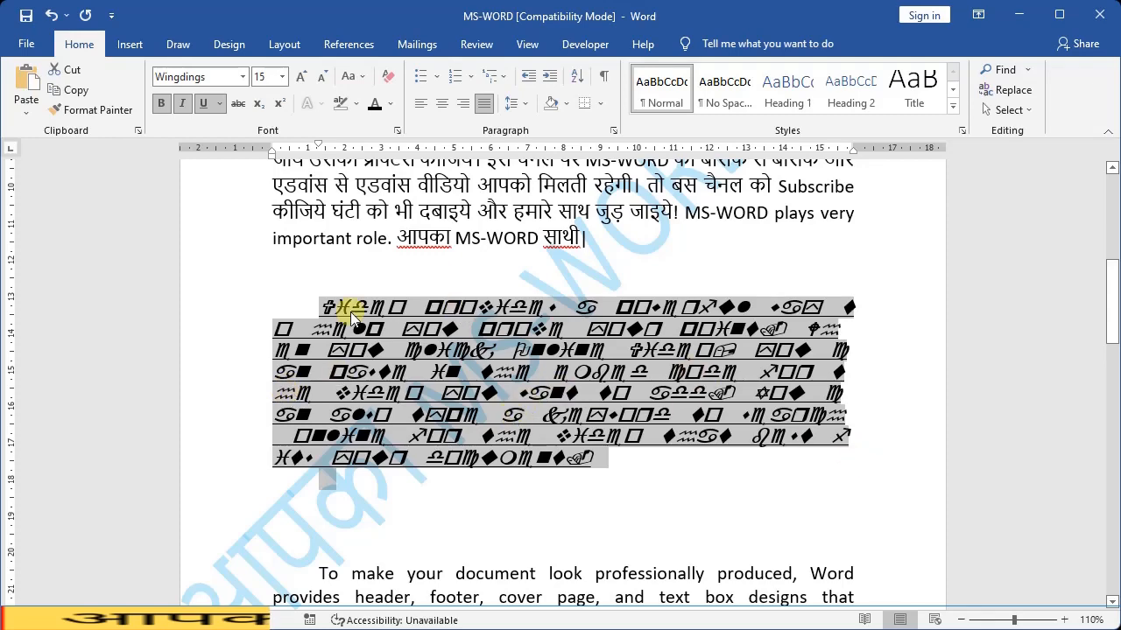
Set the "Video provides" paragraph to the Algerian font at size 20
click(243, 77)
click(227, 205)
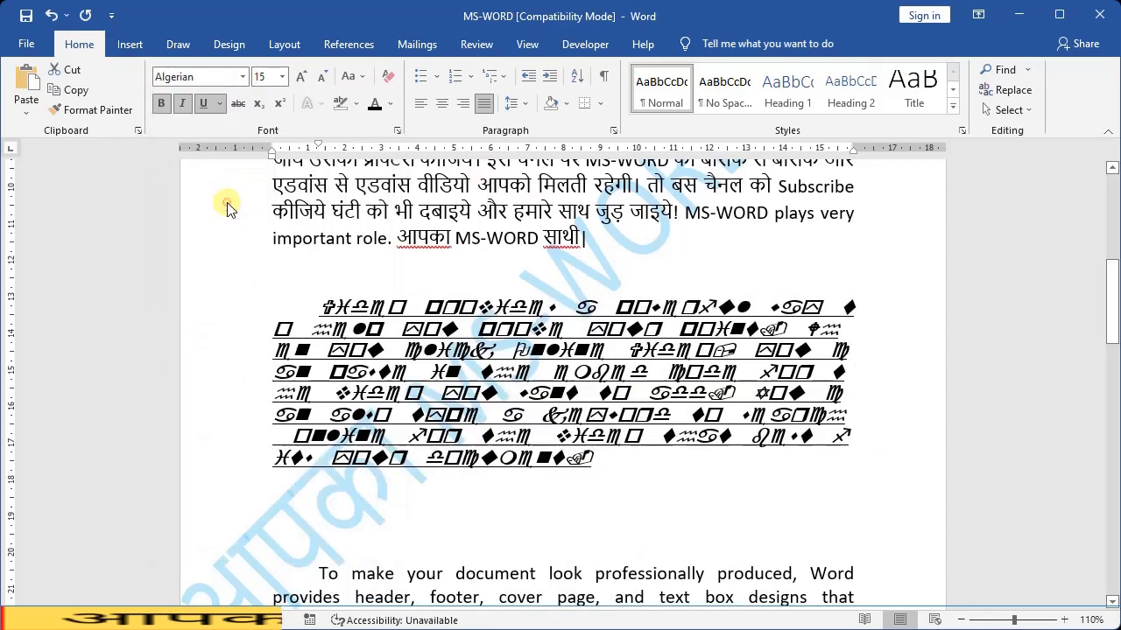
click(281, 77)
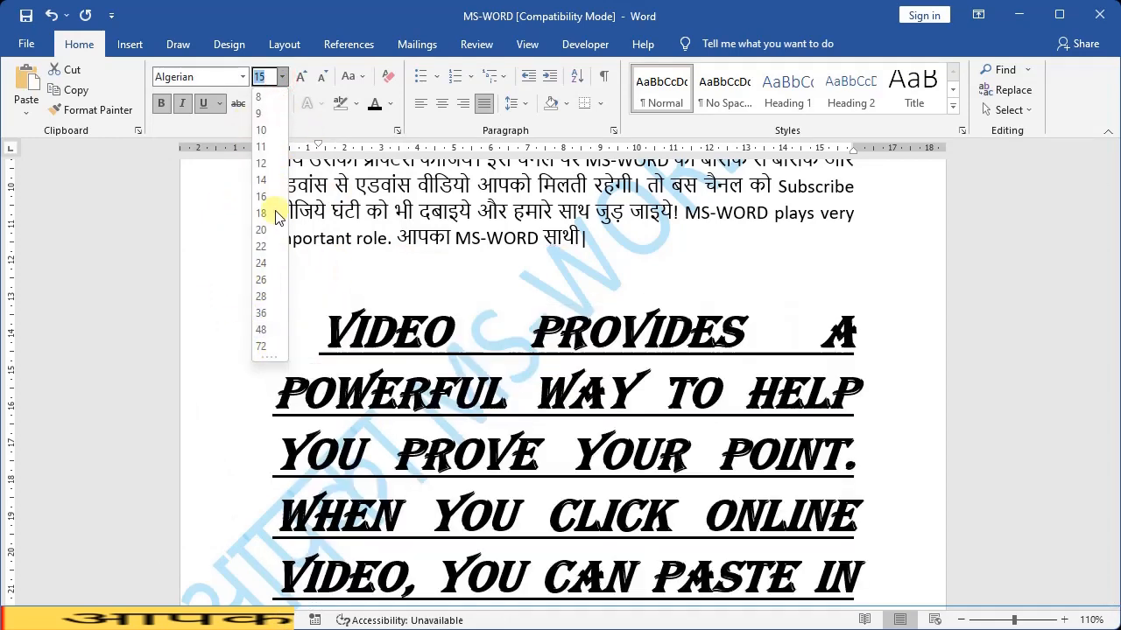
click(266, 231)
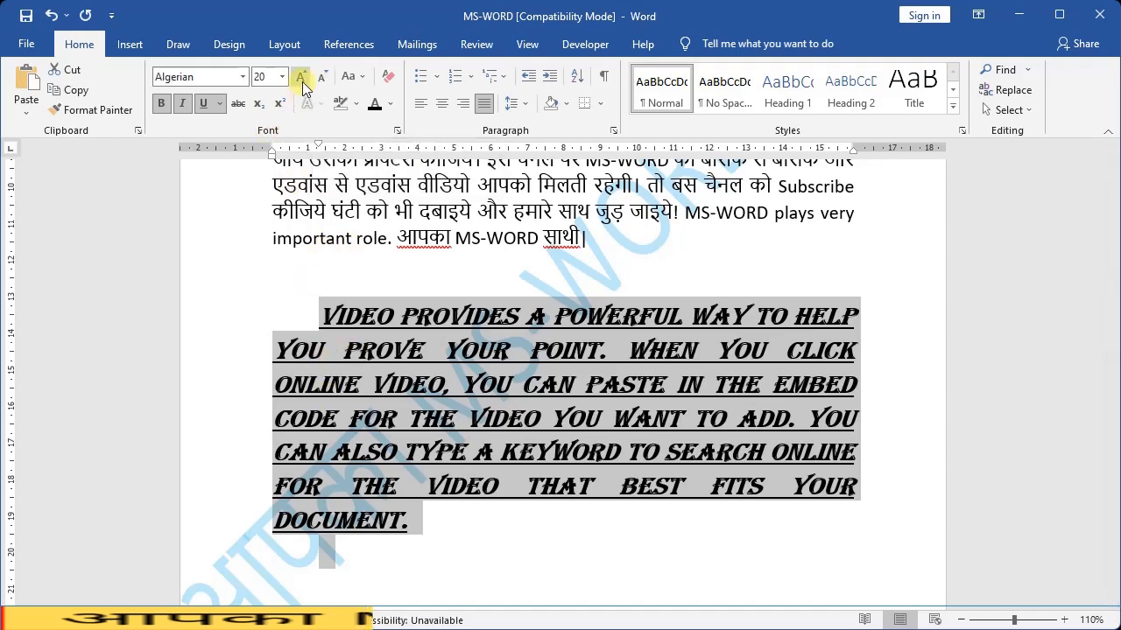
Grow the paragraph's font size by two increments to 24 and shrink it by one to 22
click(301, 79)
click(300, 79)
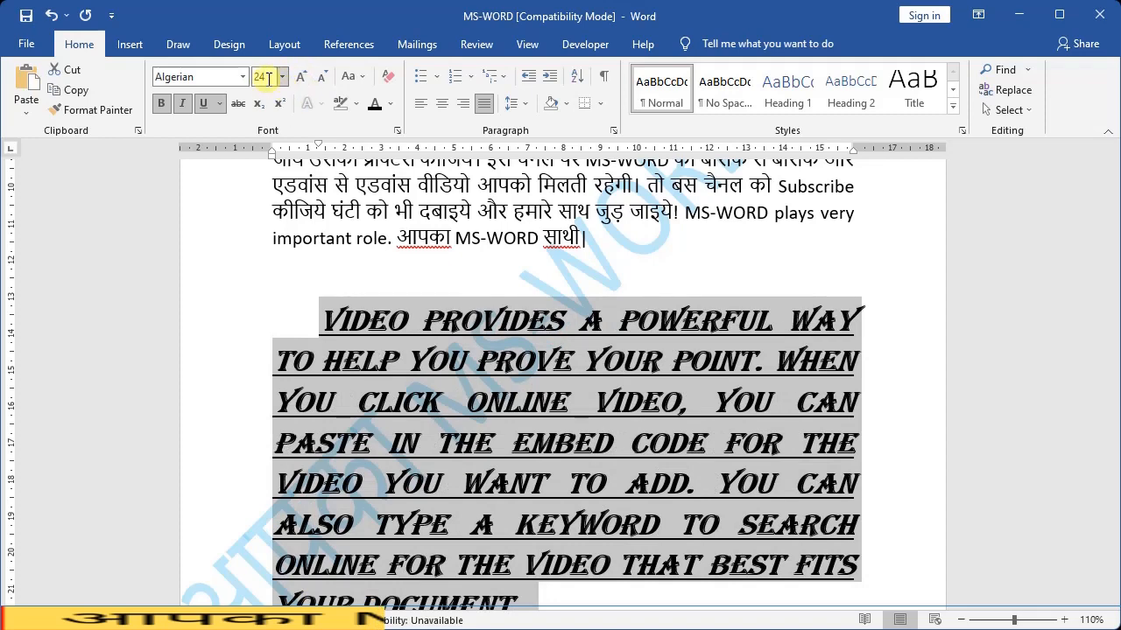
click(322, 79)
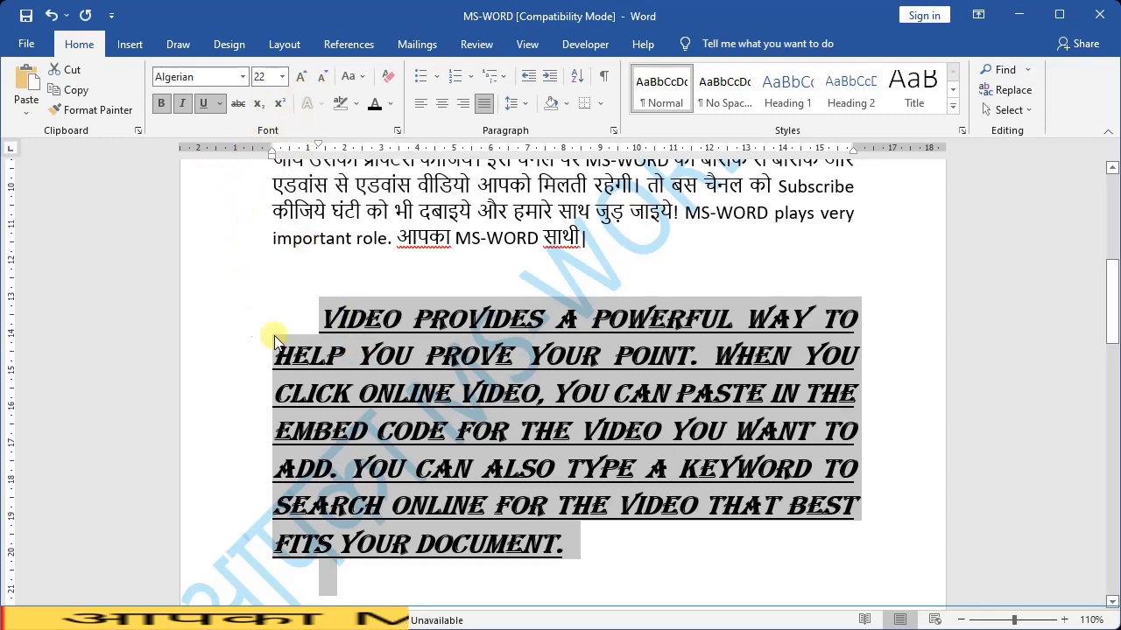
Strike through the paragraph's first sentence, ending in "prove your point.", and remove the strikethrough again
click(306, 319)
drag(317, 318, 690, 358)
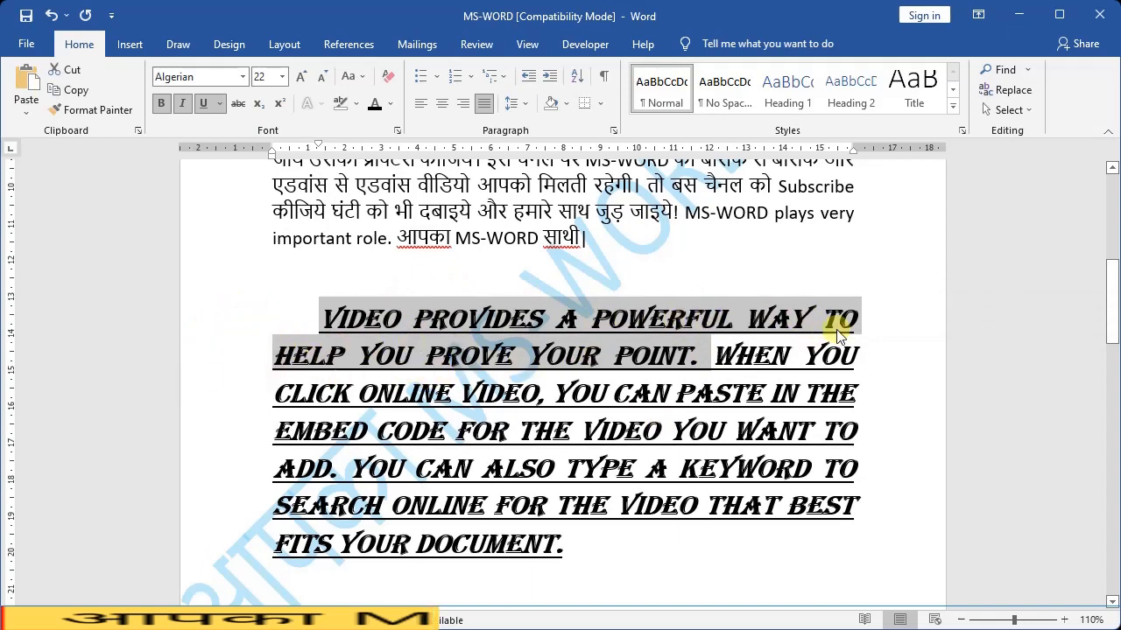
click(239, 105)
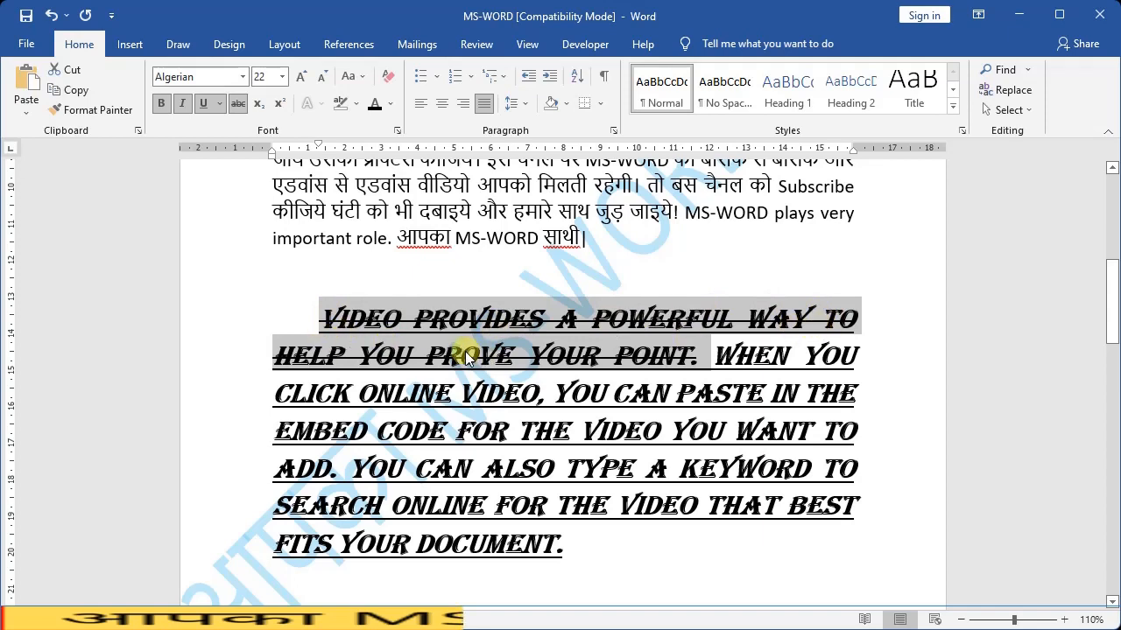
click(237, 103)
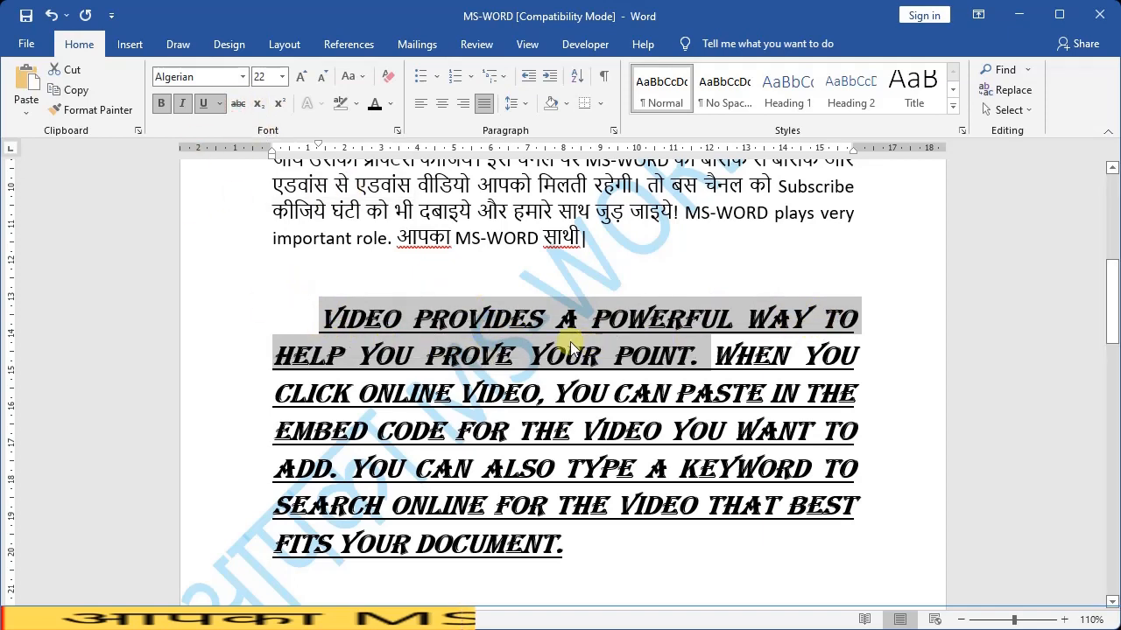
Add a new line reading "H2O" below the "Video provides" paragraph
click(592, 563)
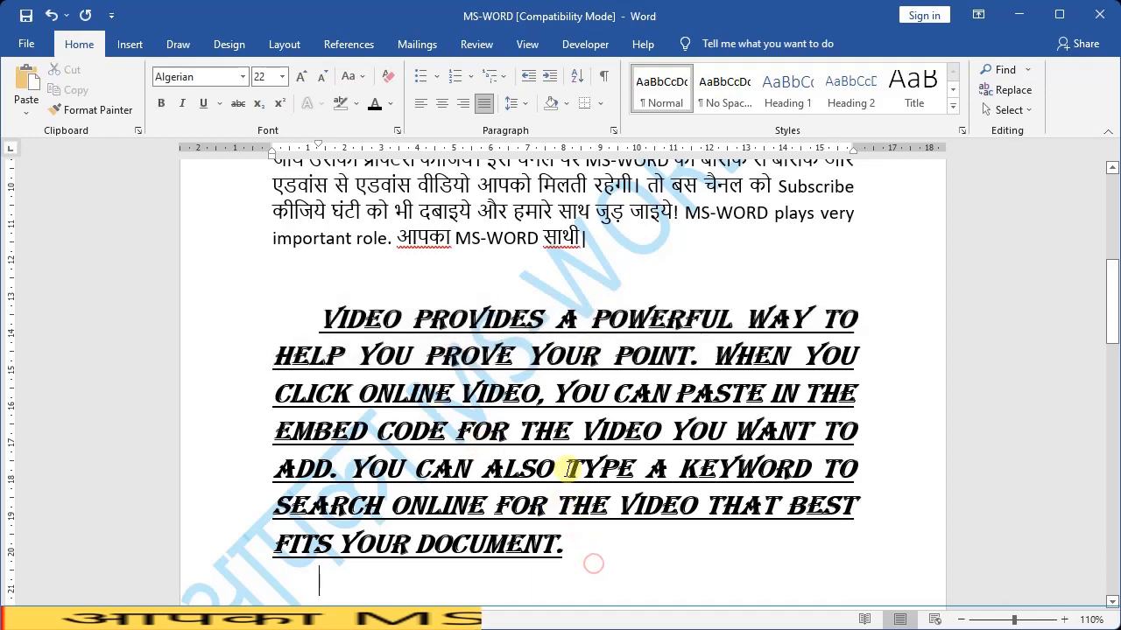
scroll(457, 409, down, 2)
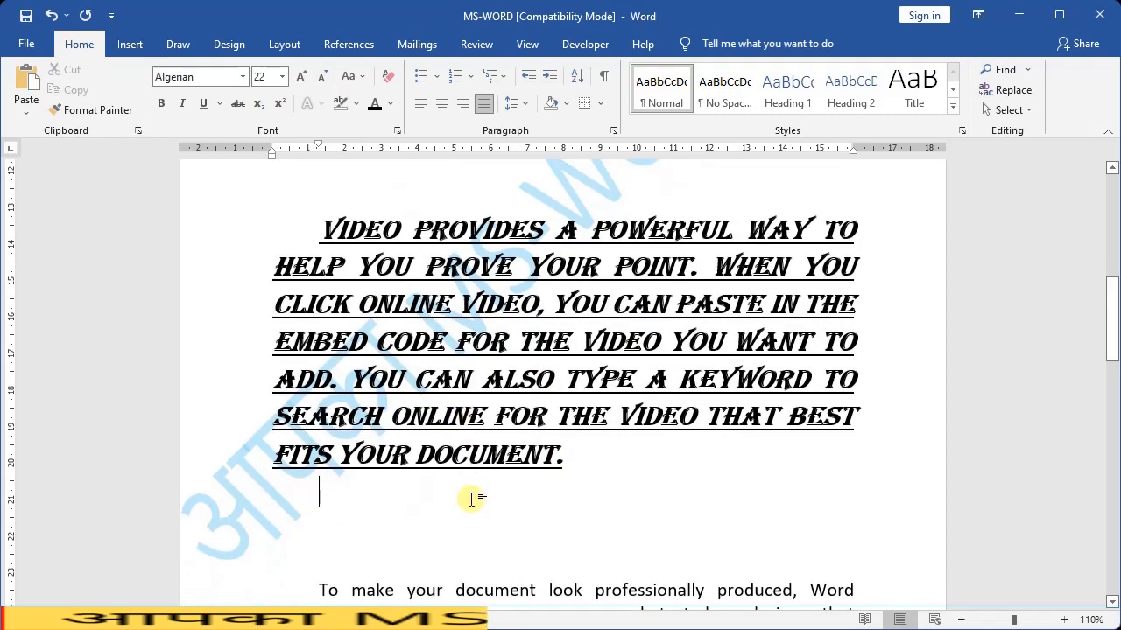
key(Return)
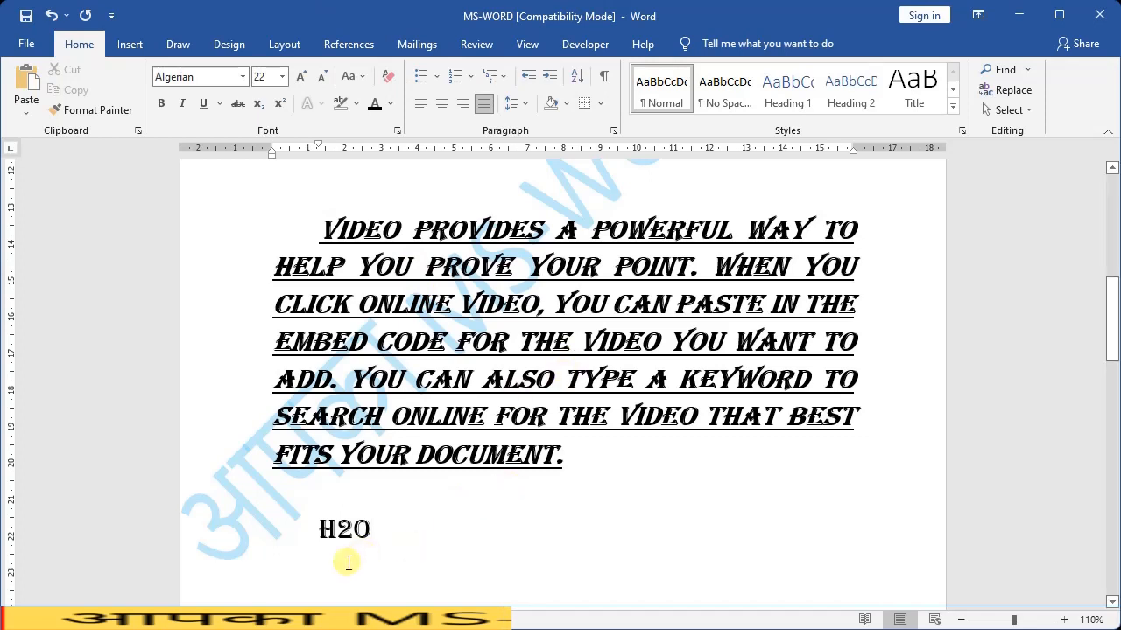
Format the 2 in "H2O" as subscript and remove the subscript again
drag(353, 530, 338, 531)
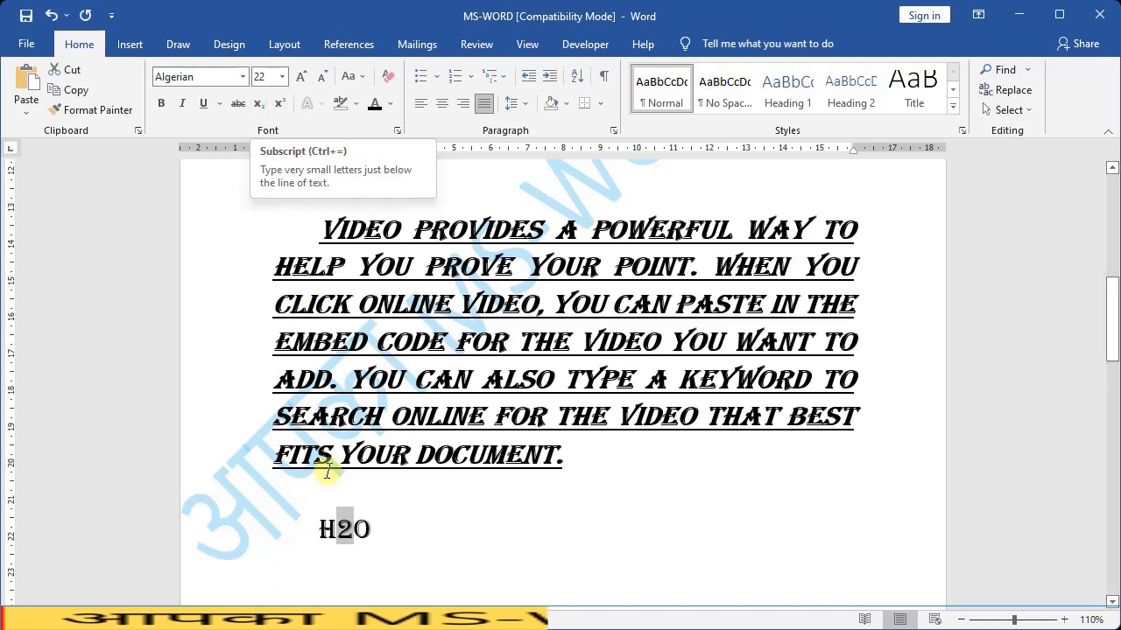
click(259, 106)
click(368, 520)
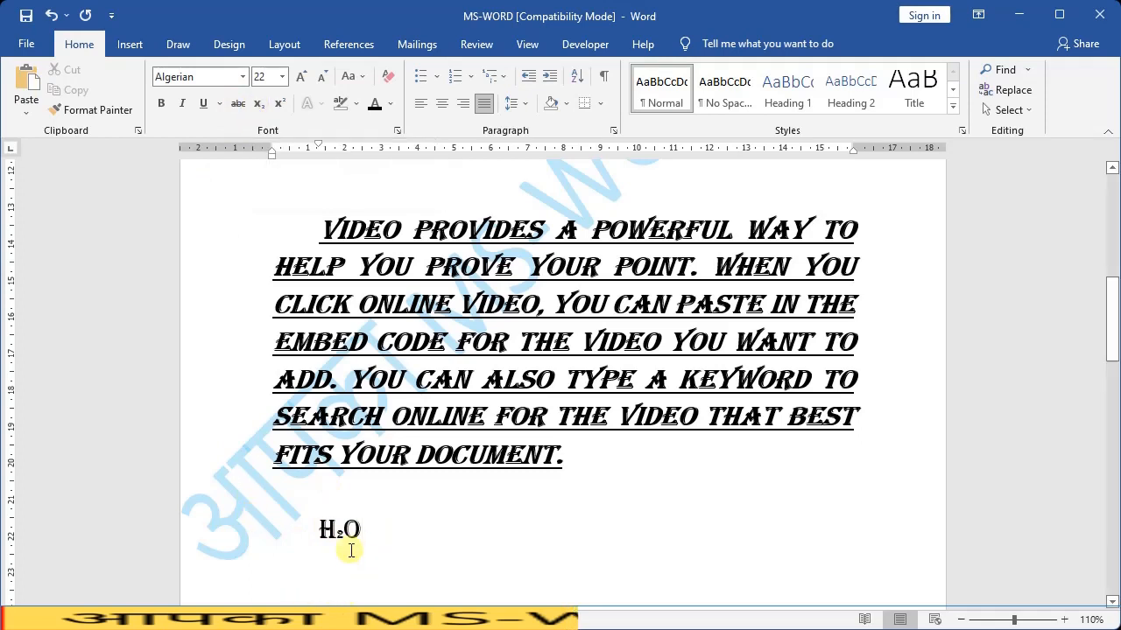
drag(335, 530, 342, 536)
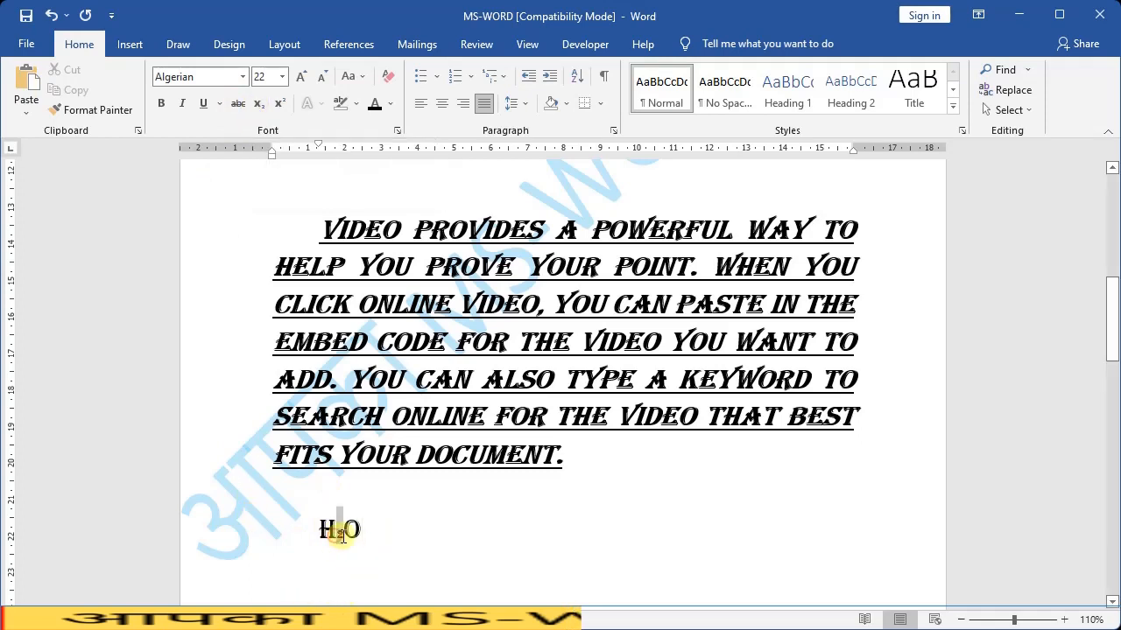
click(258, 104)
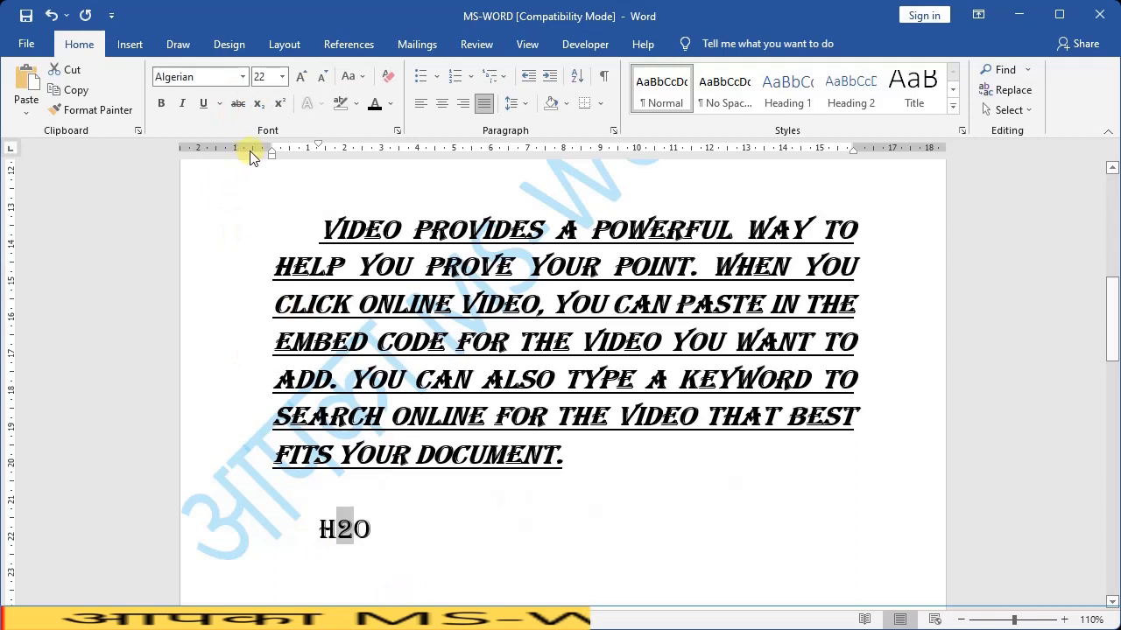
Add the line "A2+B2" below "H2O" and format the 2 after the A as superscript
click(408, 522)
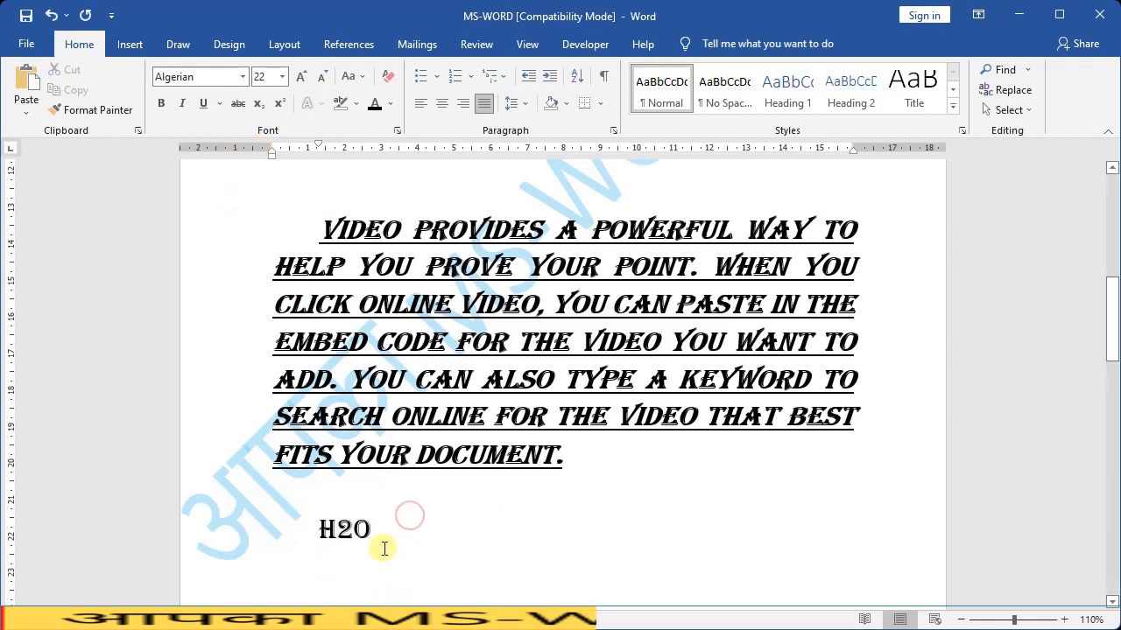
key(Return)
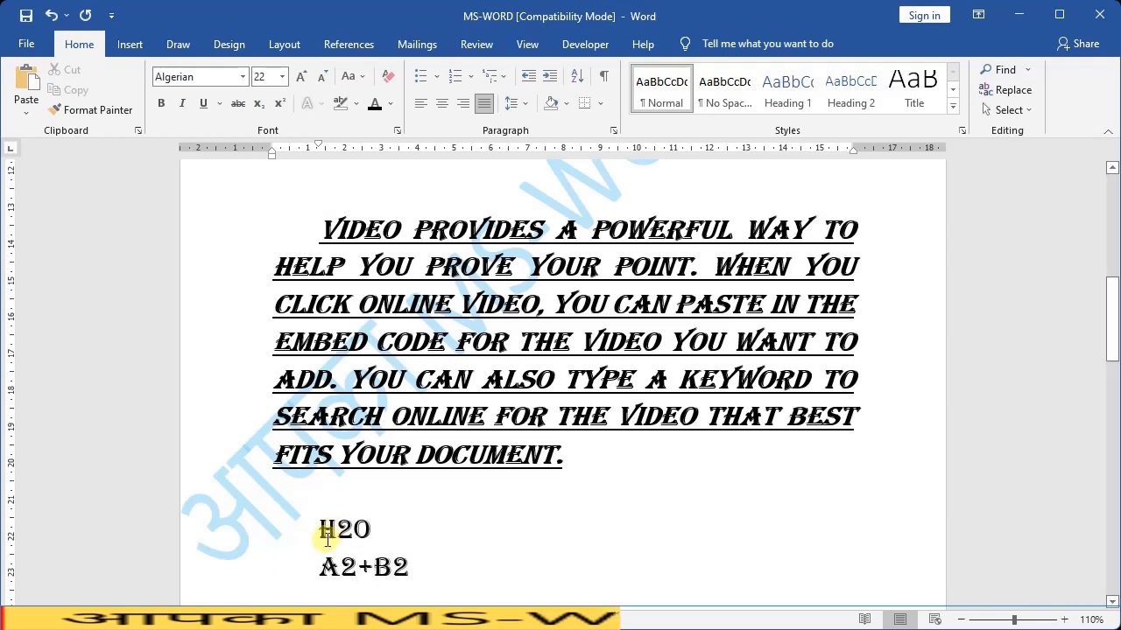
scroll(341, 536, down, 1)
drag(355, 522, 344, 522)
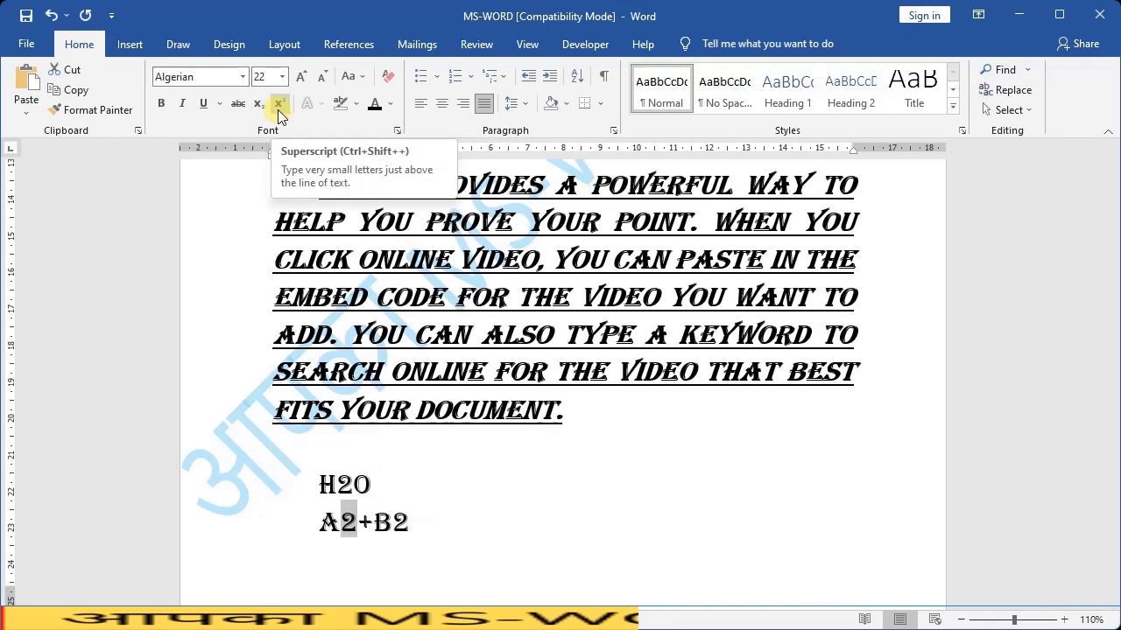
click(277, 107)
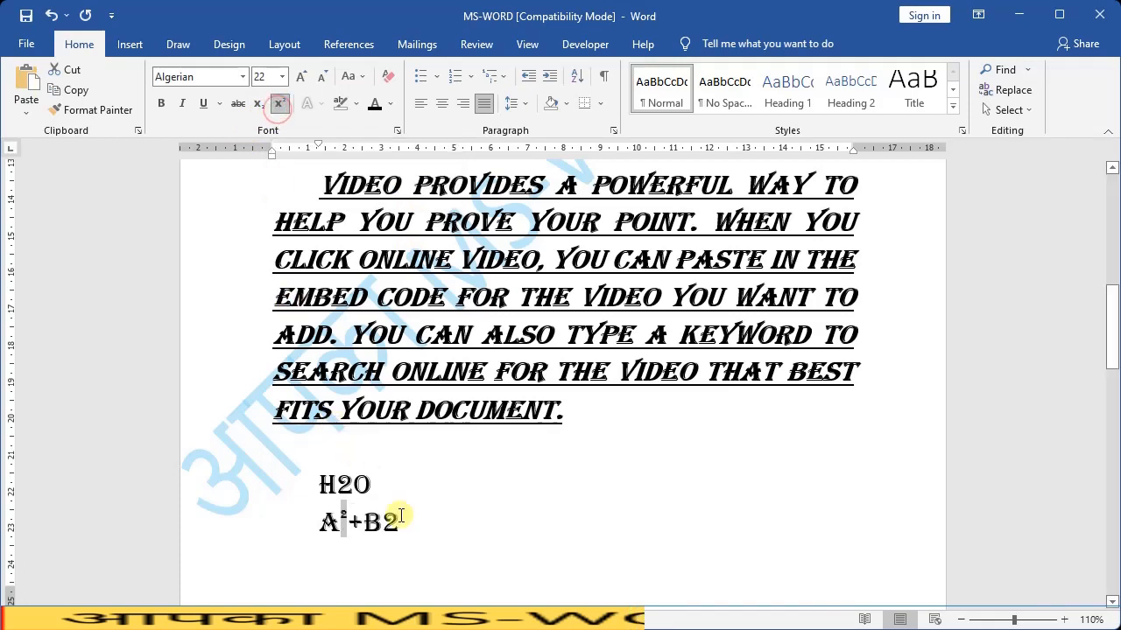
Superscript the 2 after the B, and enlarge the whole A²+B² line to one size step below 72 pt
drag(400, 516, 381, 520)
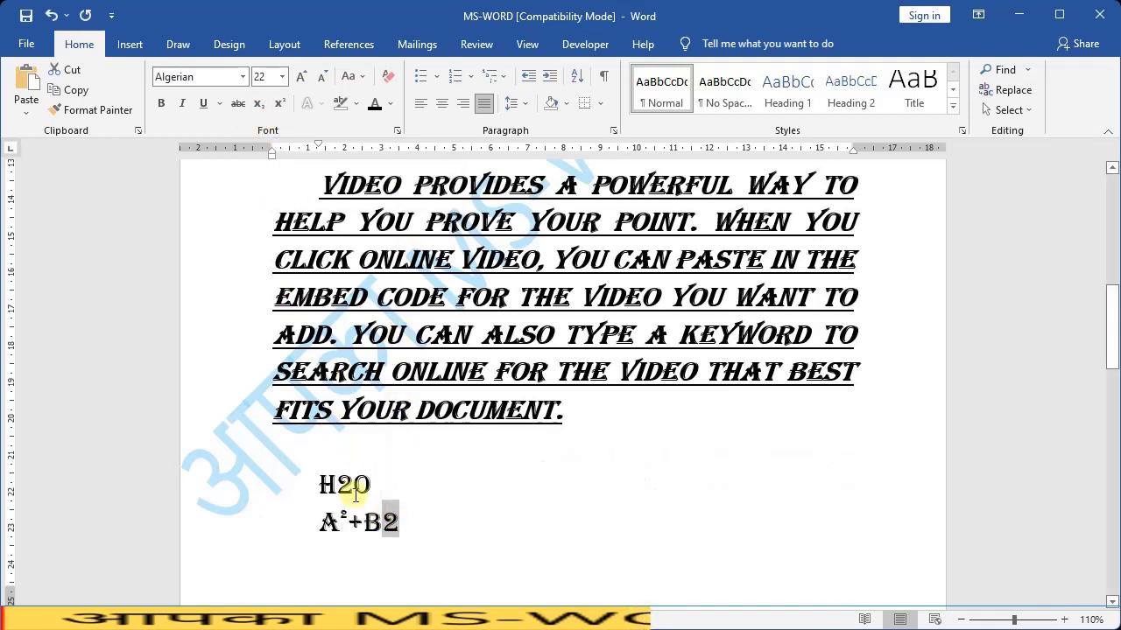
click(277, 106)
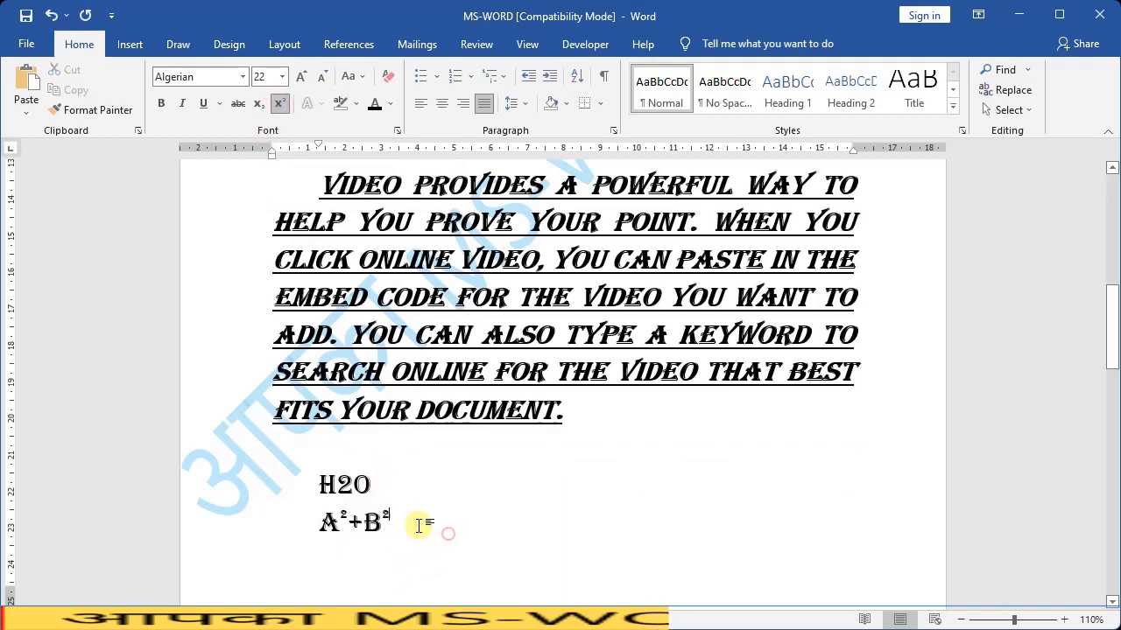
drag(295, 525, 421, 523)
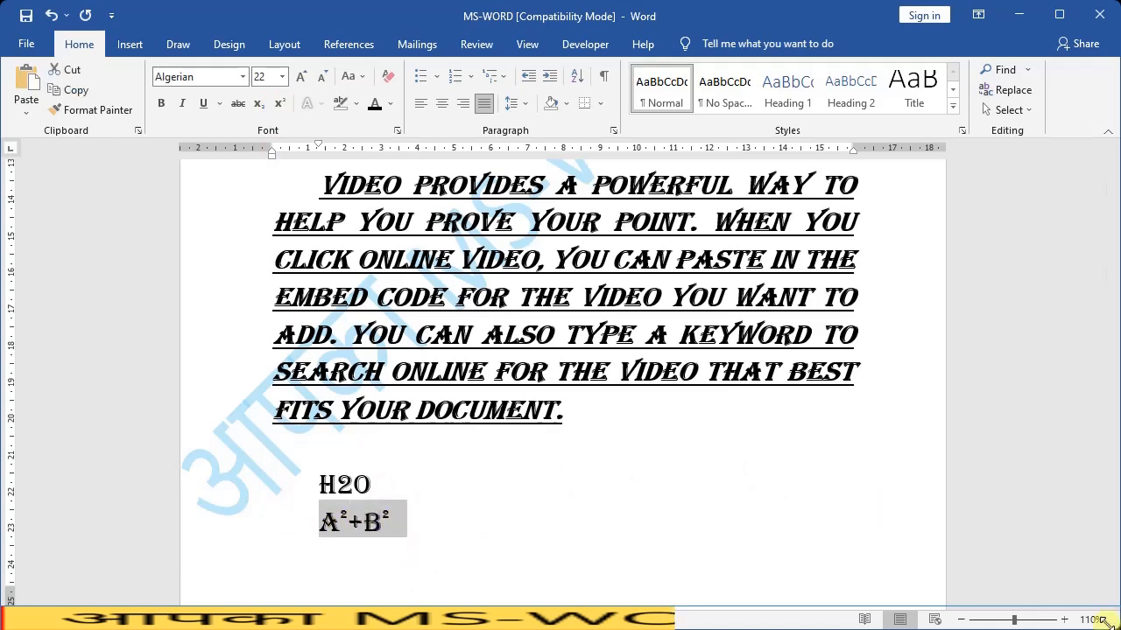
click(300, 80)
click(300, 80)
click(300, 79)
click(300, 79)
click(300, 79)
click(300, 80)
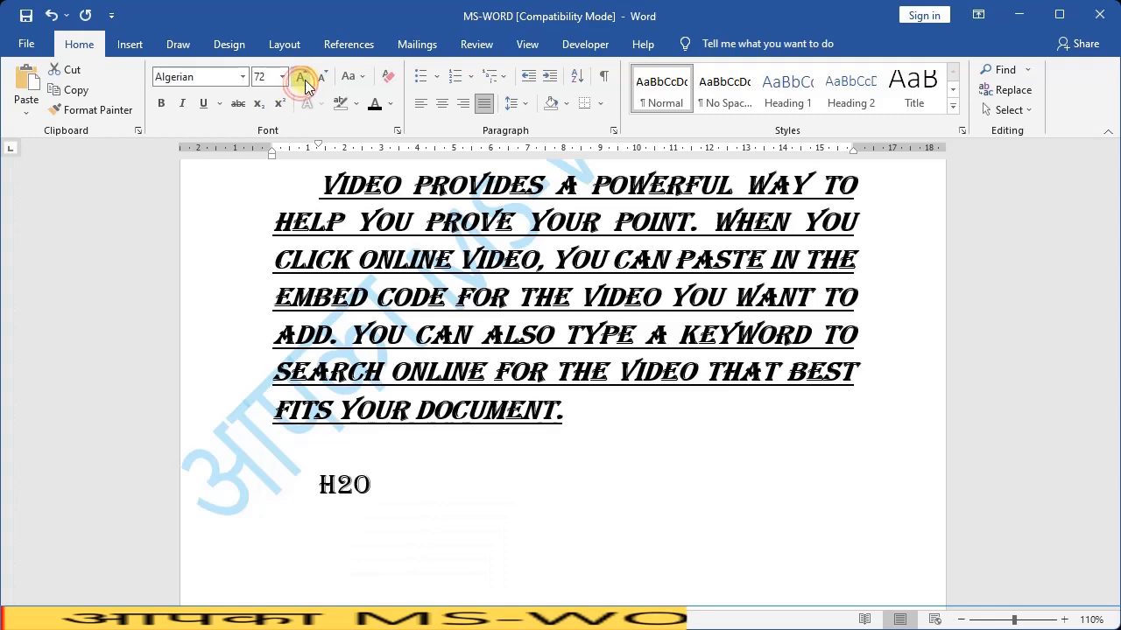
click(322, 76)
click(690, 496)
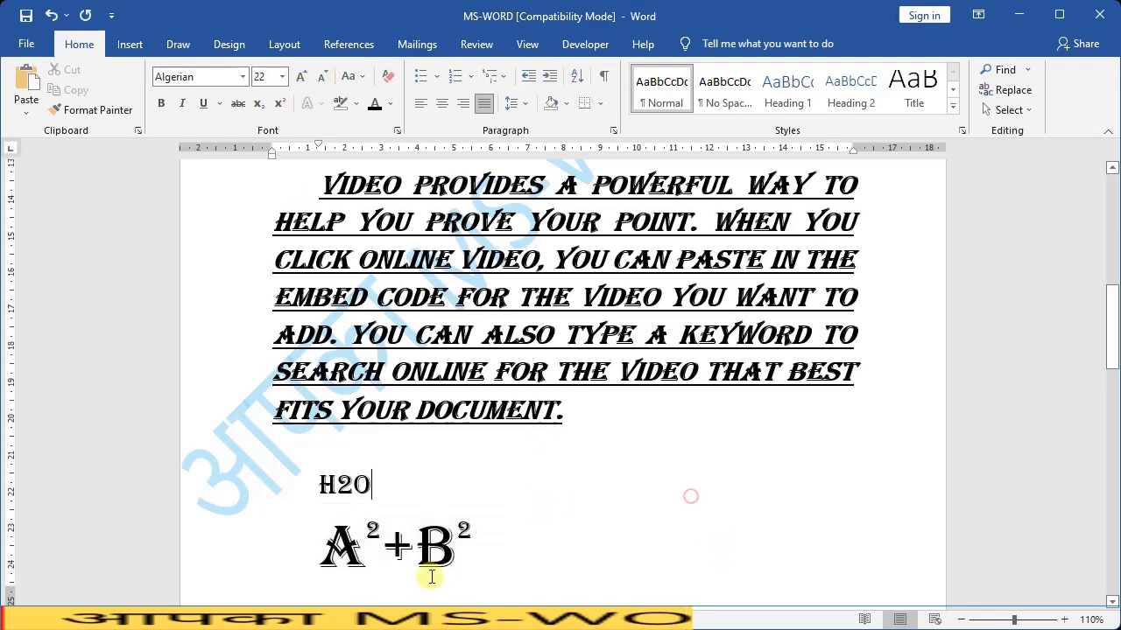
Change the font colour of the whole "Video provides" paragraph to the standard Blue
scroll(472, 453, down, 1)
scroll(472, 475, up, 2)
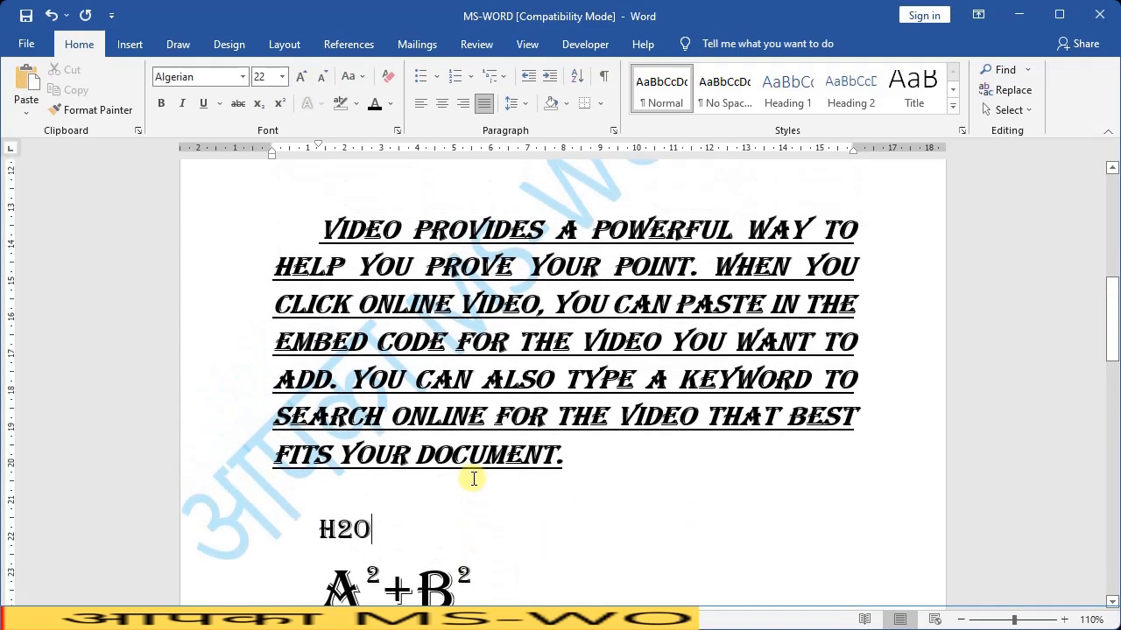
scroll(472, 479, up, 2)
scroll(394, 587, down, 2)
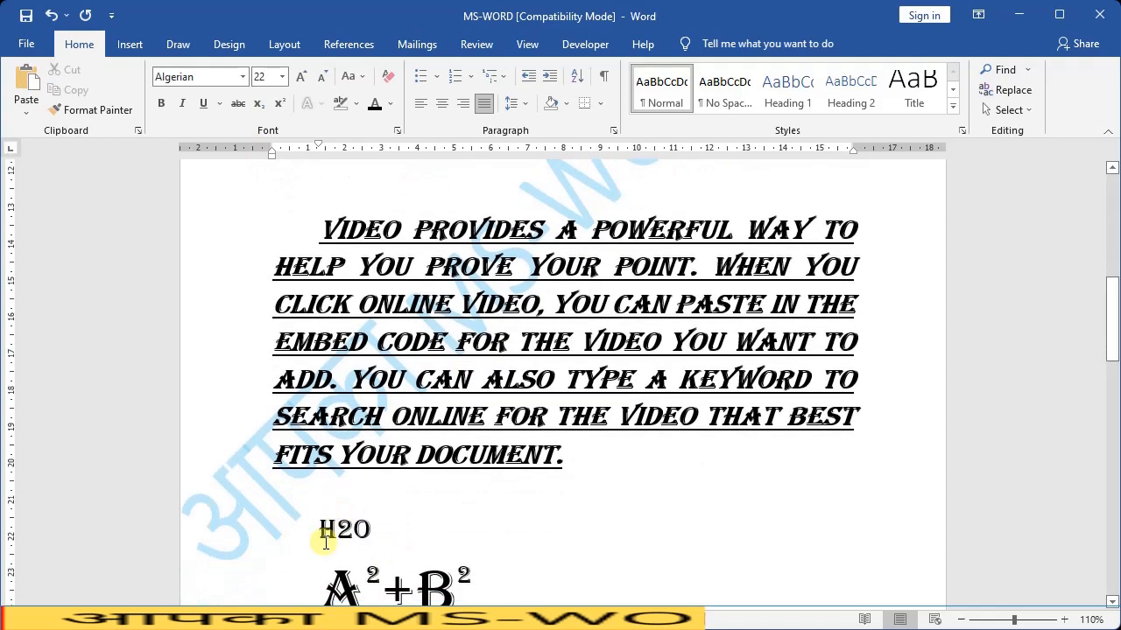
drag(323, 531, 383, 531)
scroll(295, 321, up, 4)
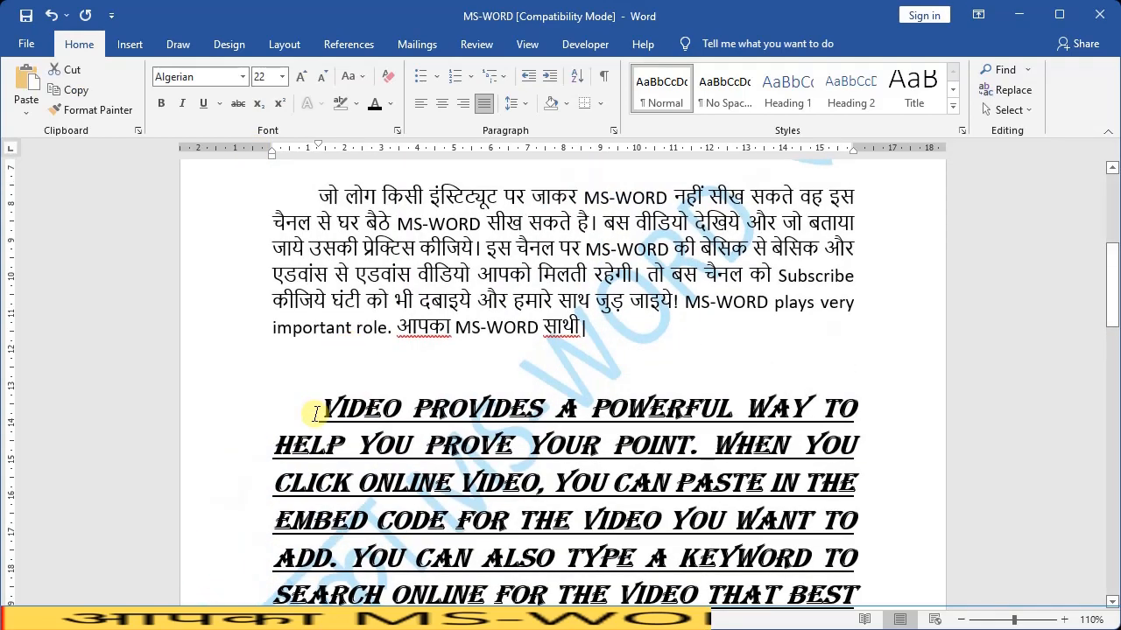
drag(315, 413, 550, 527)
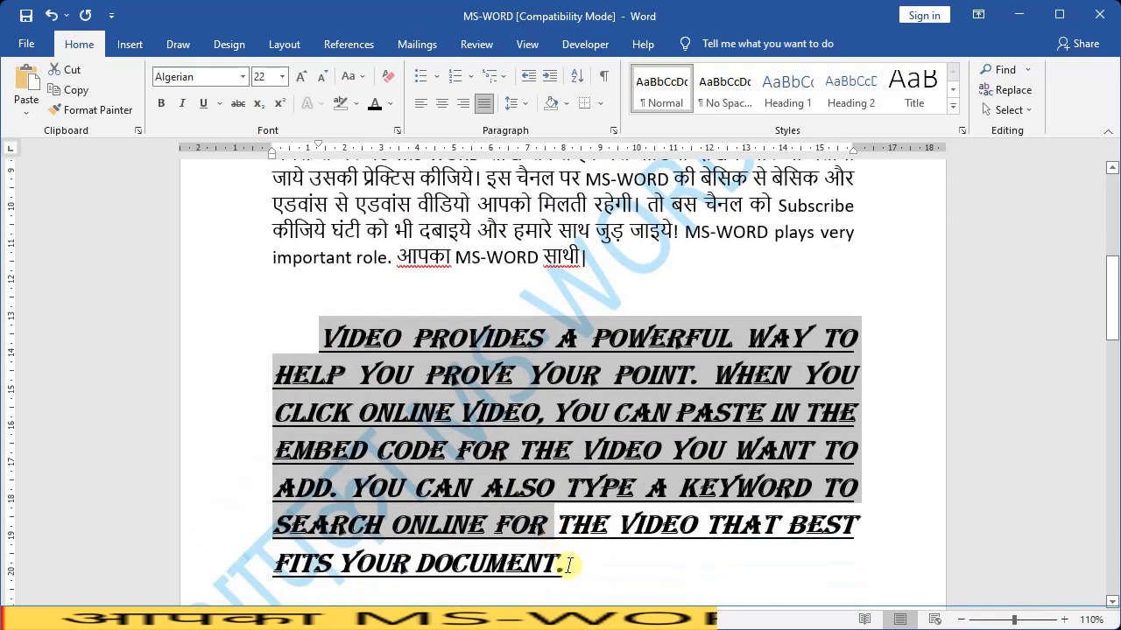
drag(567, 565, 574, 560)
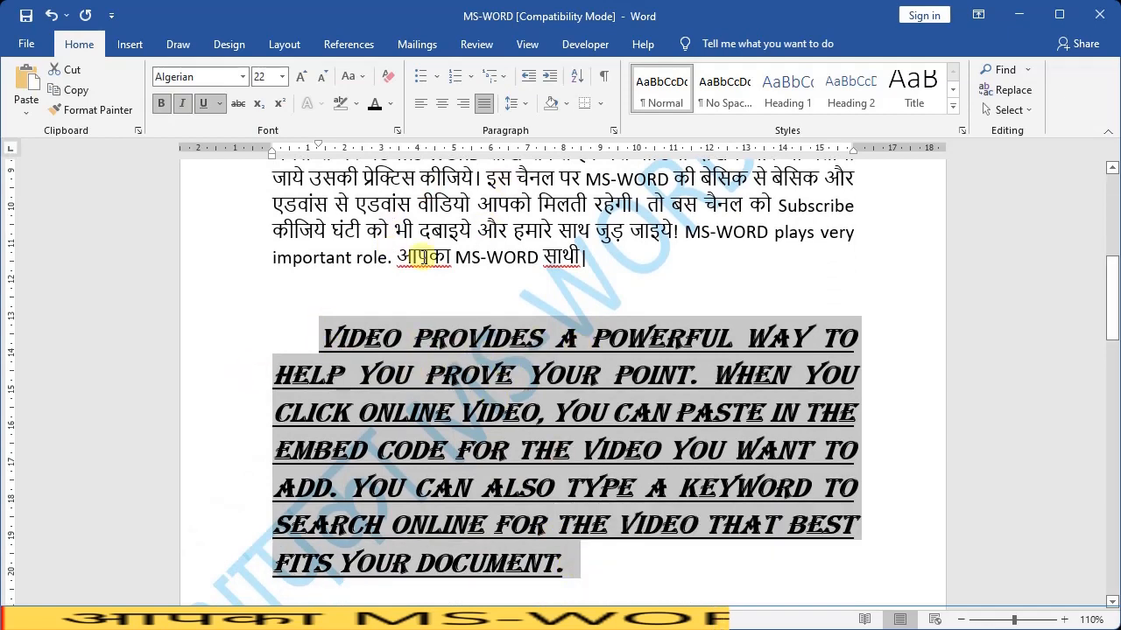
click(391, 107)
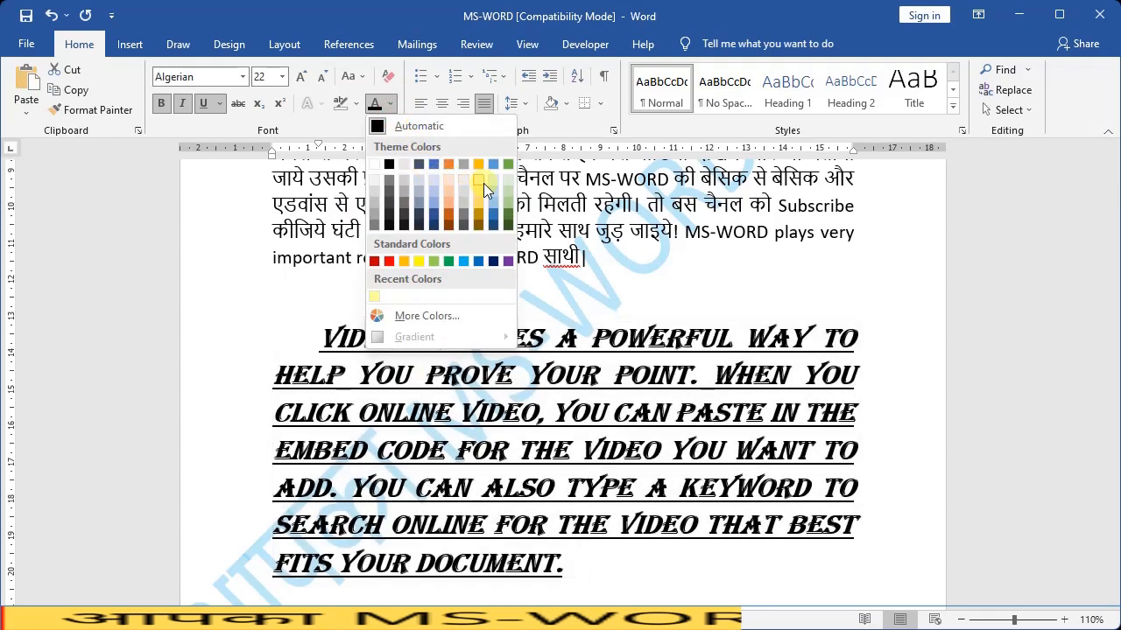
click(475, 263)
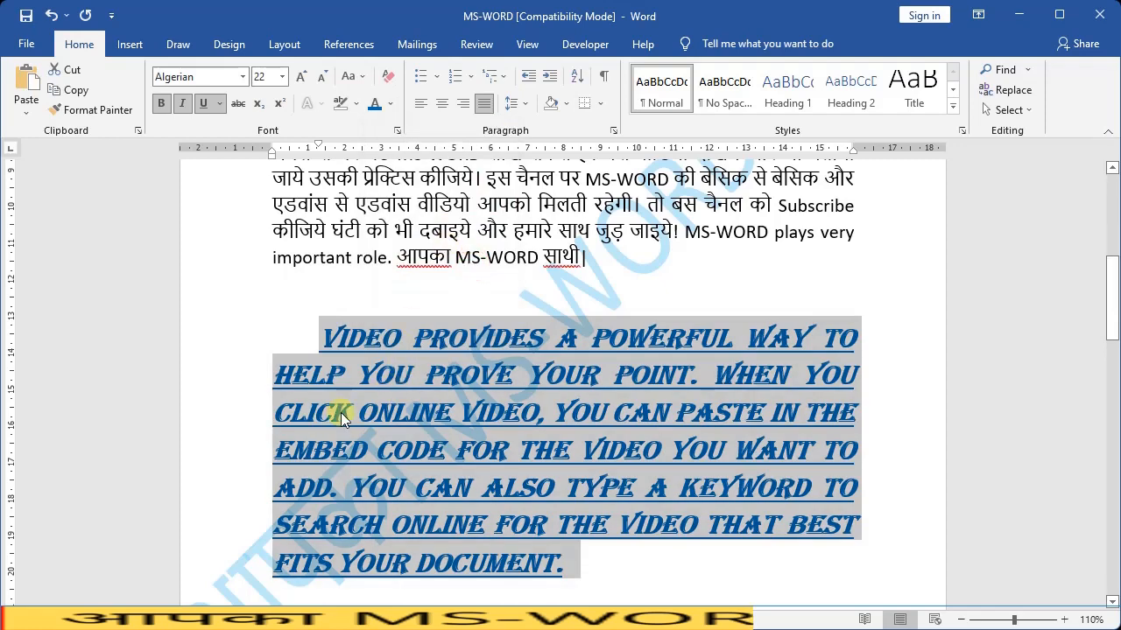
Highlight the whole "Video provides" paragraph in yellow
drag(308, 334, 575, 553)
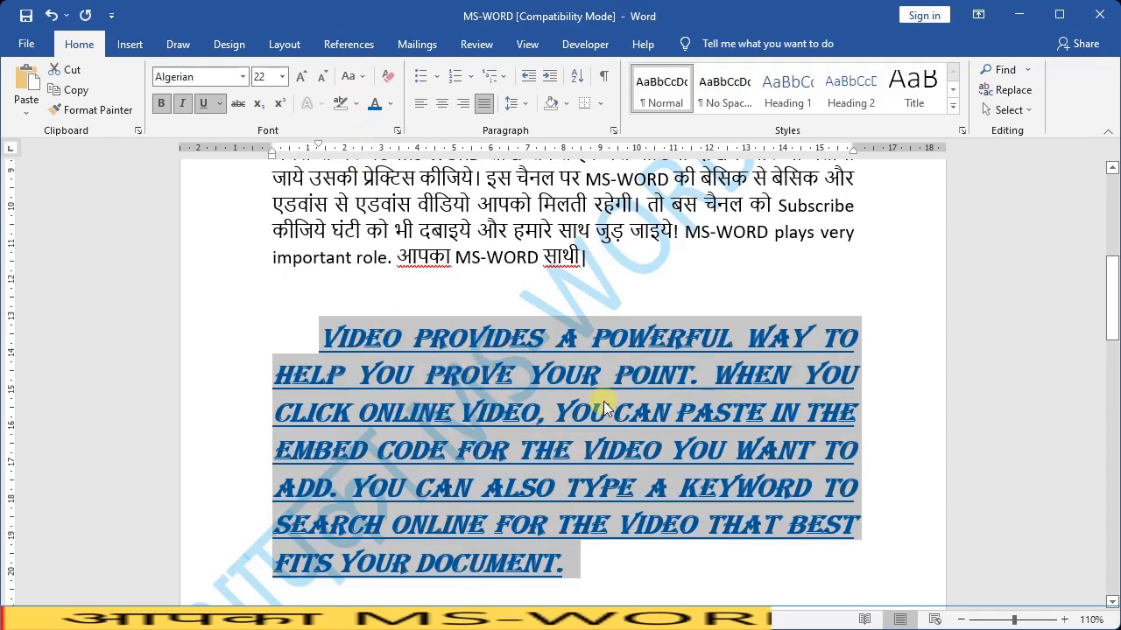
click(358, 103)
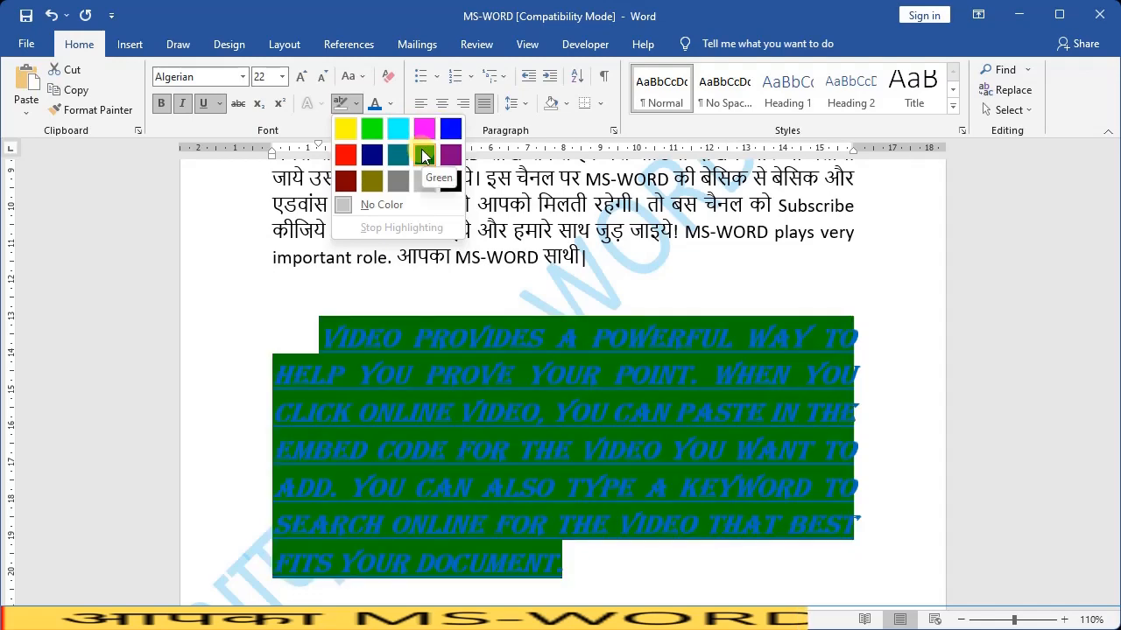
click(342, 126)
scroll(633, 496, down, 5)
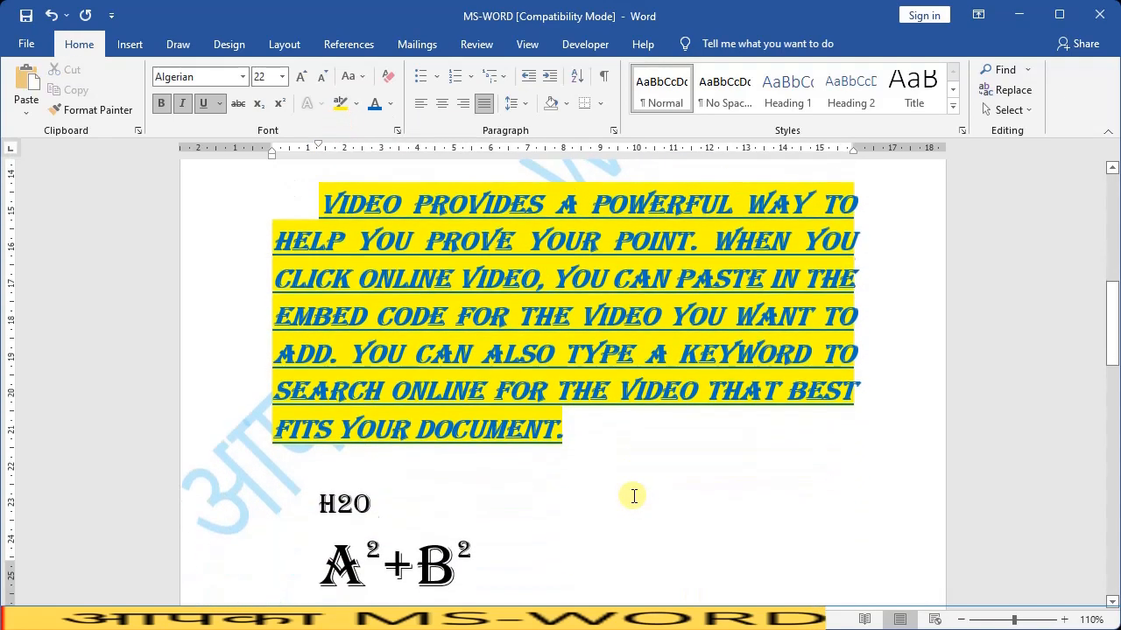
Clear all formatting from the "Video provides" paragraph and set its text highlight to No Color
scroll(455, 390, up, 5)
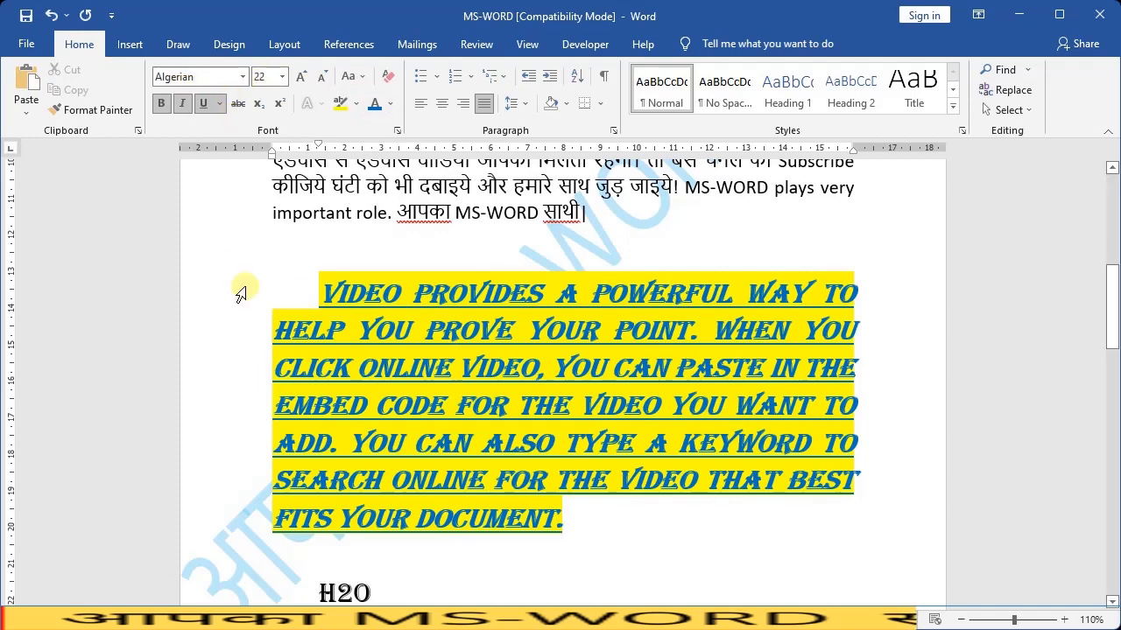
drag(319, 282, 568, 506)
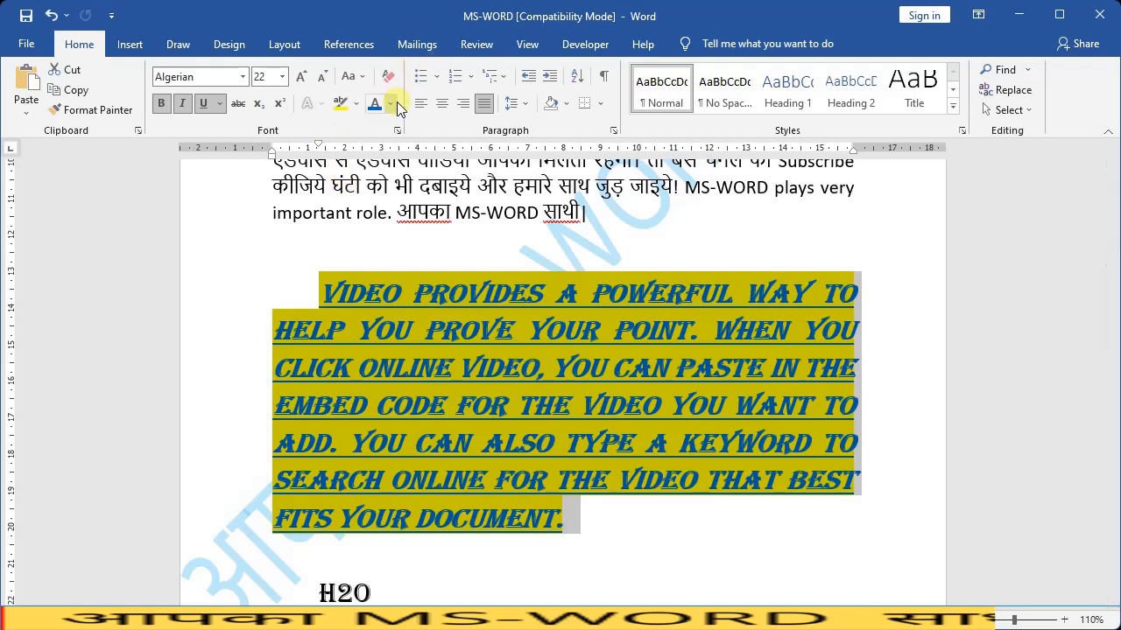
click(391, 77)
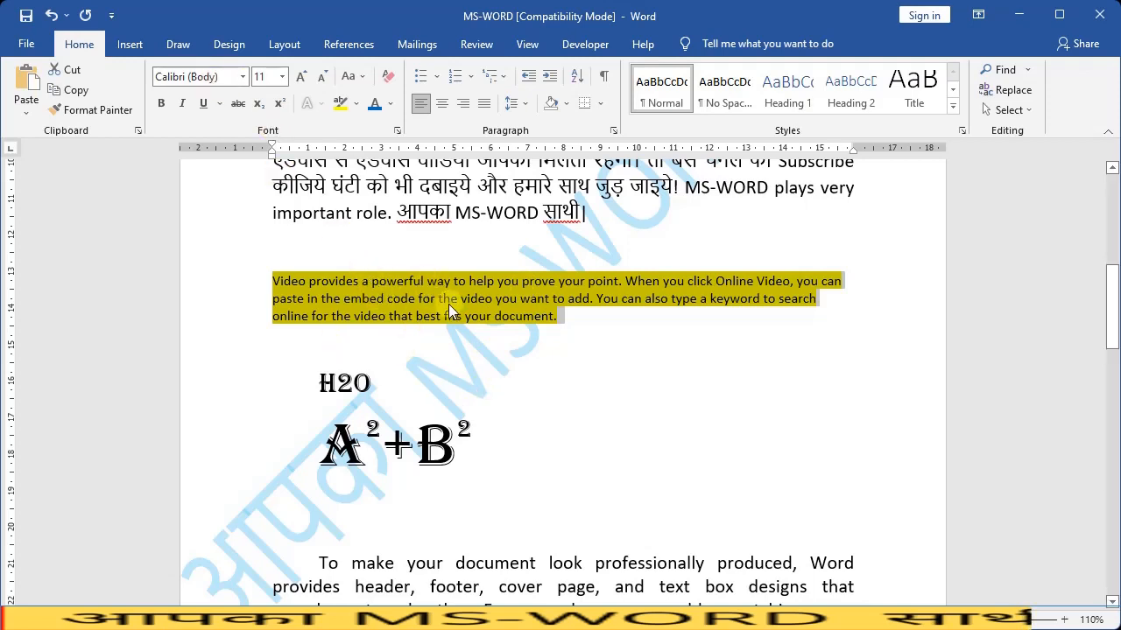
click(357, 111)
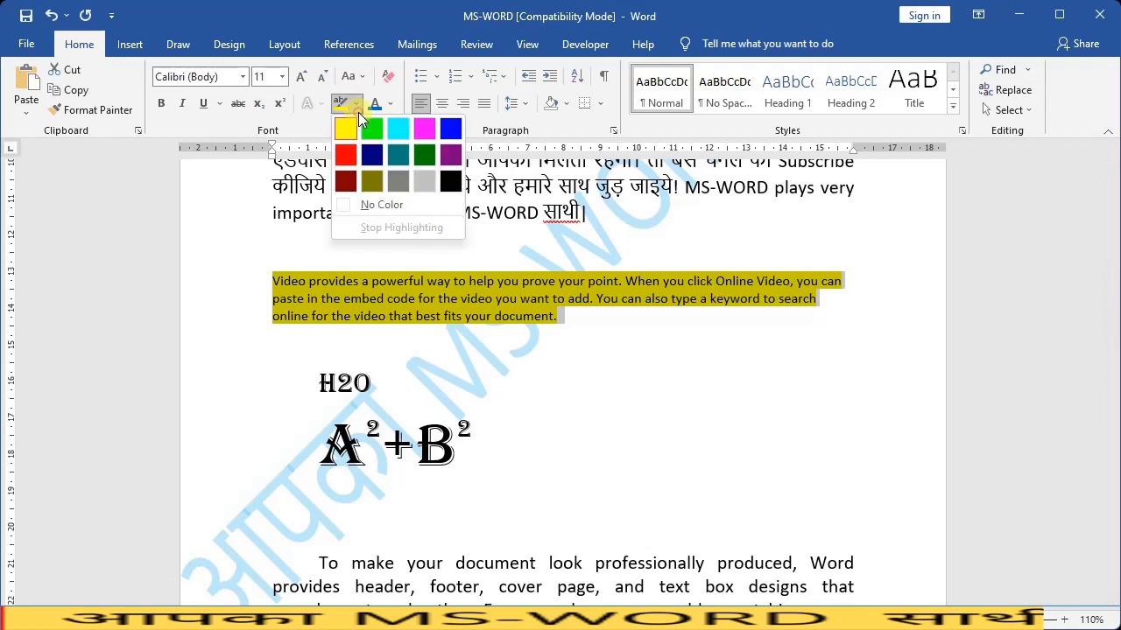
click(379, 205)
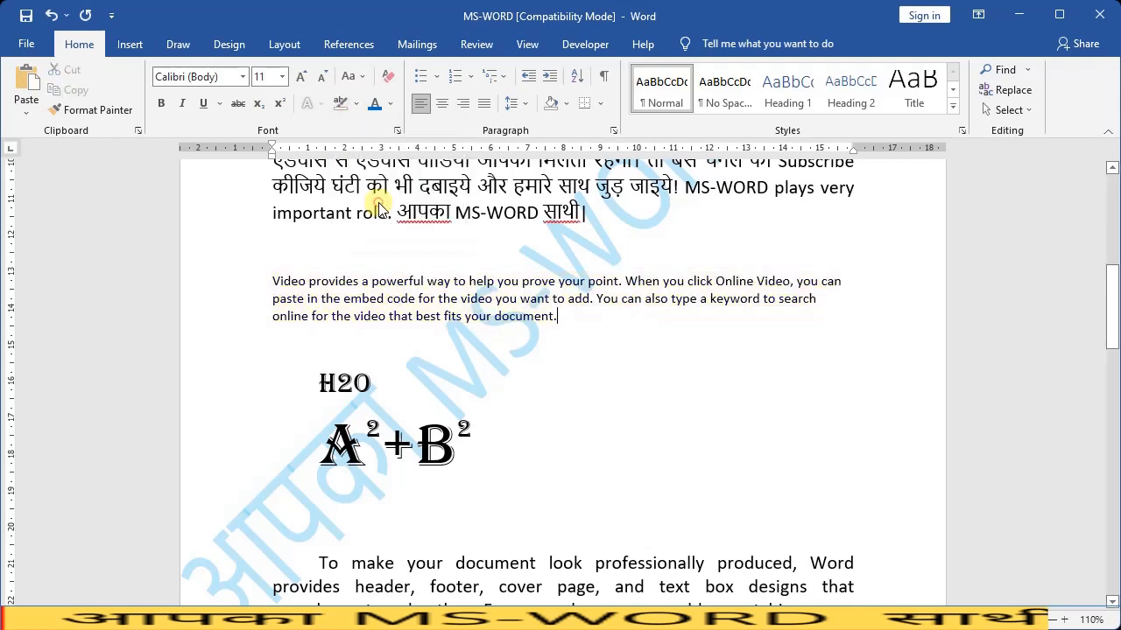
click(639, 380)
Select the "Video provides" paragraph together with the empty line above it
drag(260, 270, 570, 318)
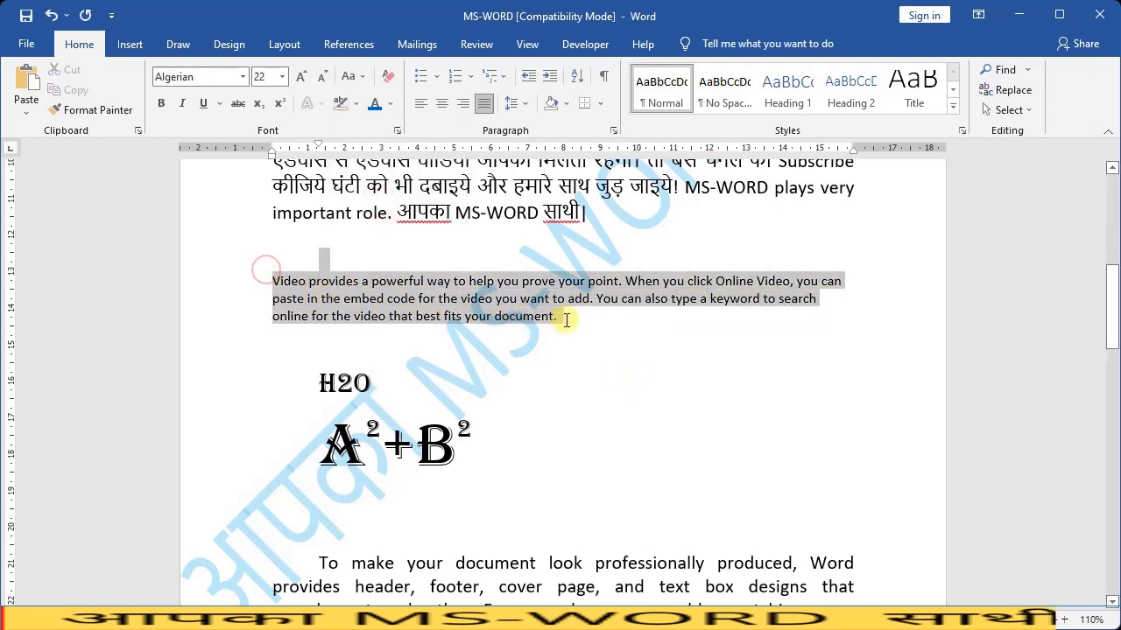